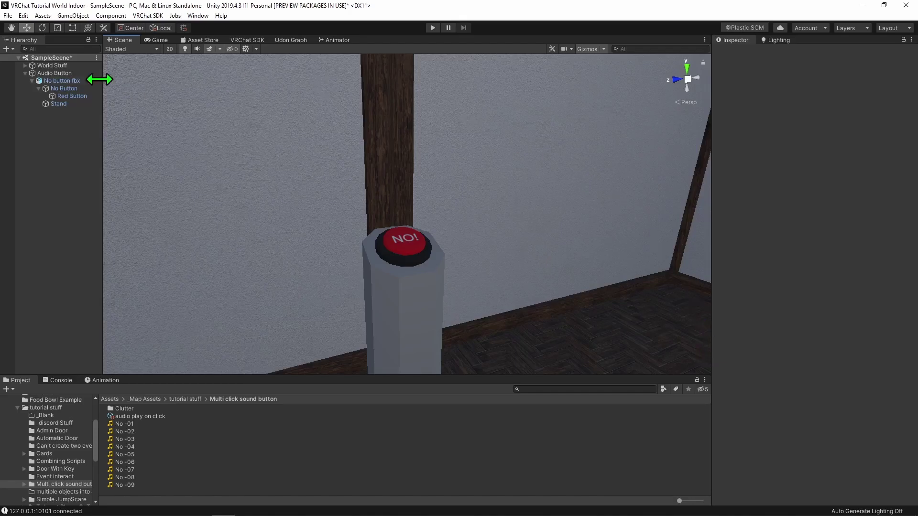
Step: Open Red Button's Udon graph maximized, showing Interact driving Play on TargetAudioSource
left_click(72, 95)
scroll(789, 380, "down", 3)
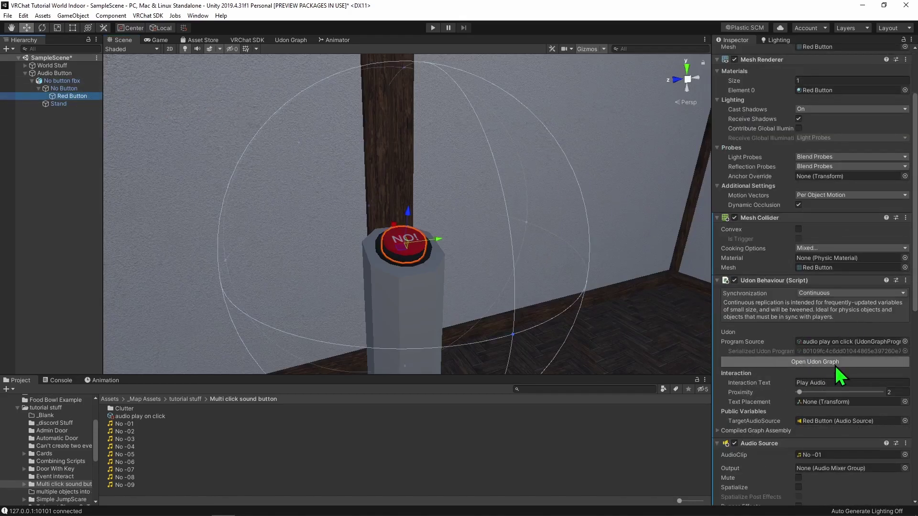
left_click(815, 362)
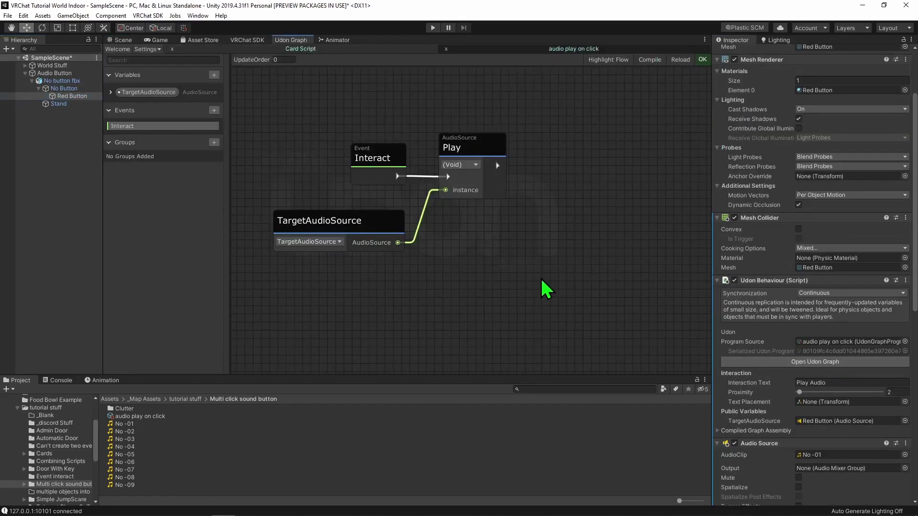
key("shift+space")
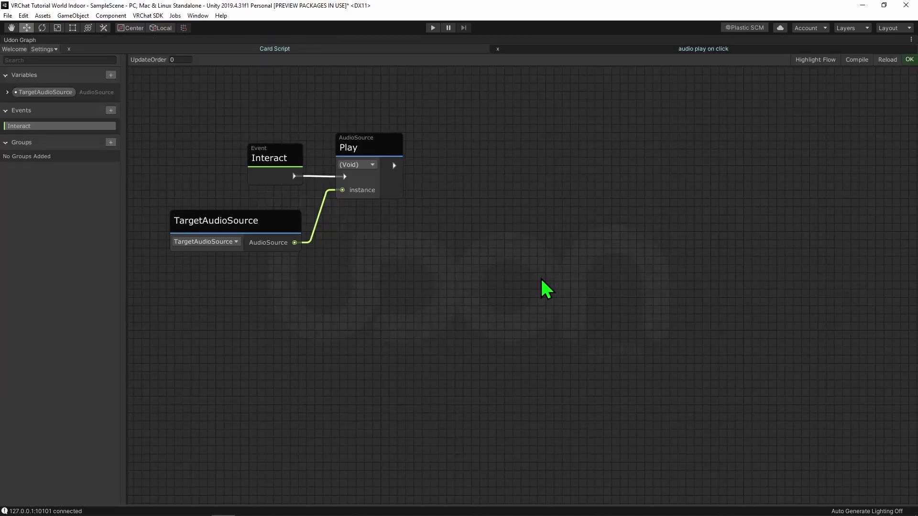
middle_click_drag(294, 330, 402, 345)
middle_click_drag(493, 292, 512, 300)
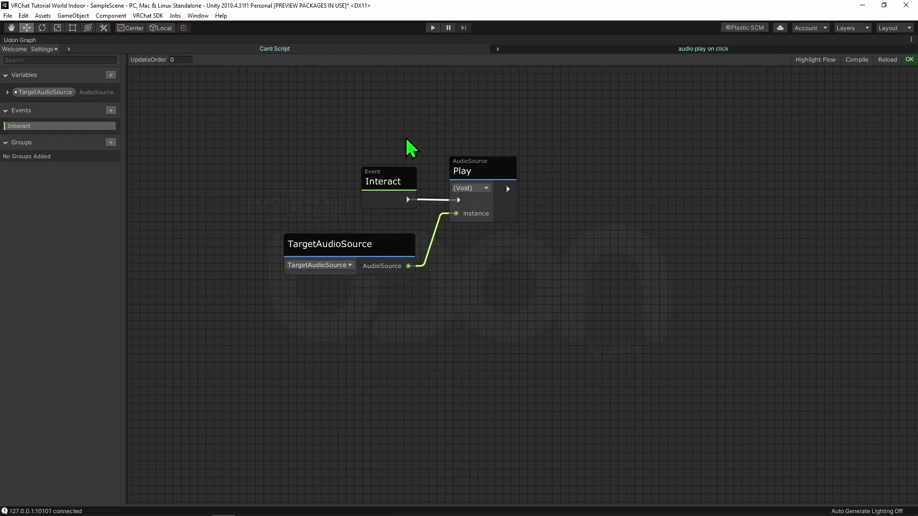
Step: Add a public AudioClip[] graph variable named audioClips
left_click(112, 76)
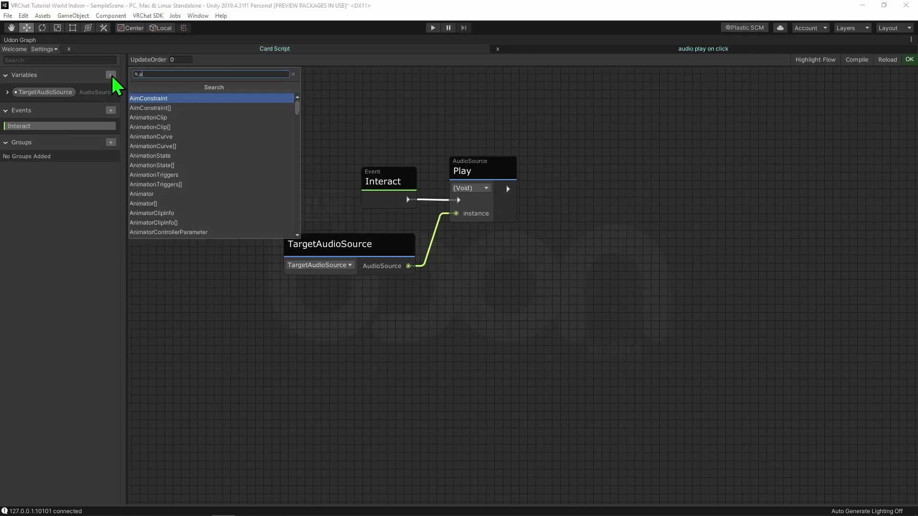
type("audioclip")
key("Return")
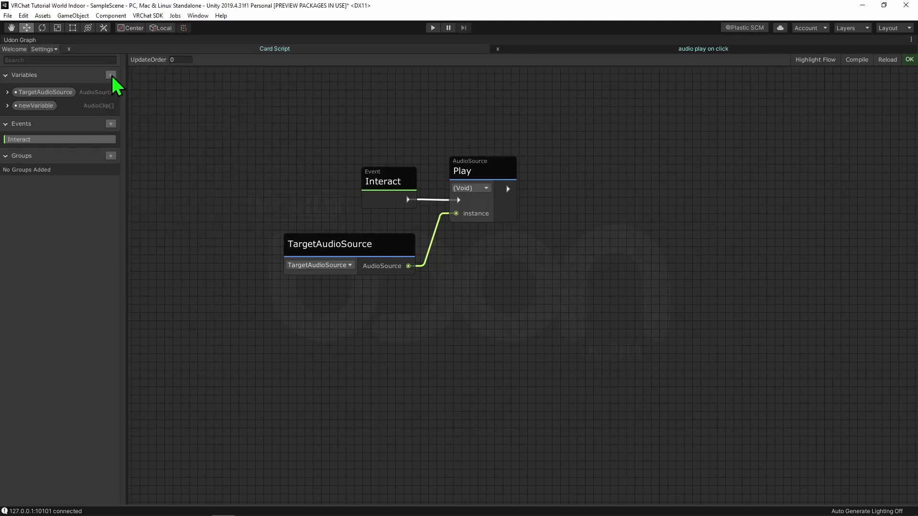
double_click(29, 107)
type("audioClips")
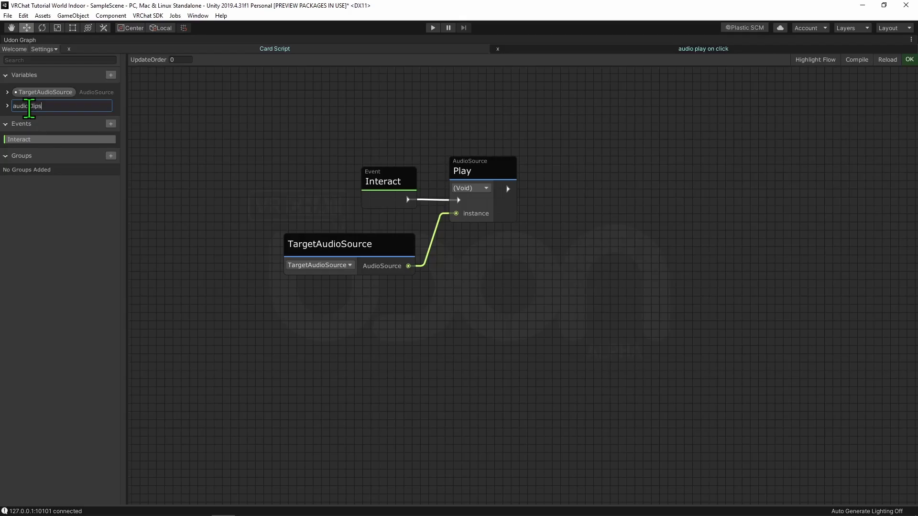
key("Return")
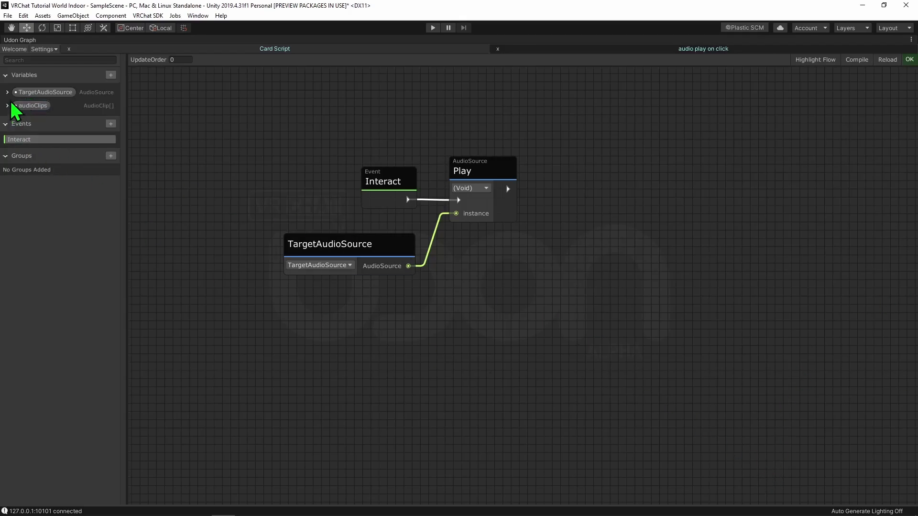
left_click(9, 106)
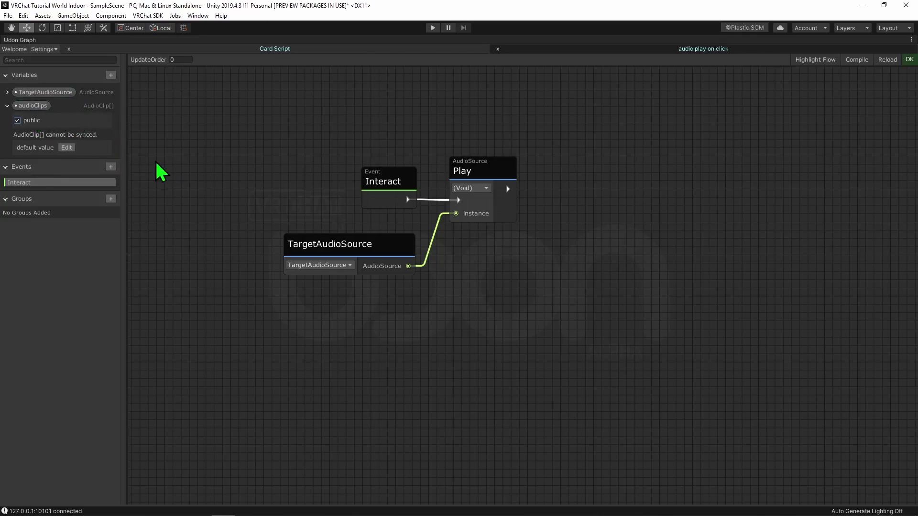
Step: Add an int graph variable named counter
left_click(110, 75)
type("int")
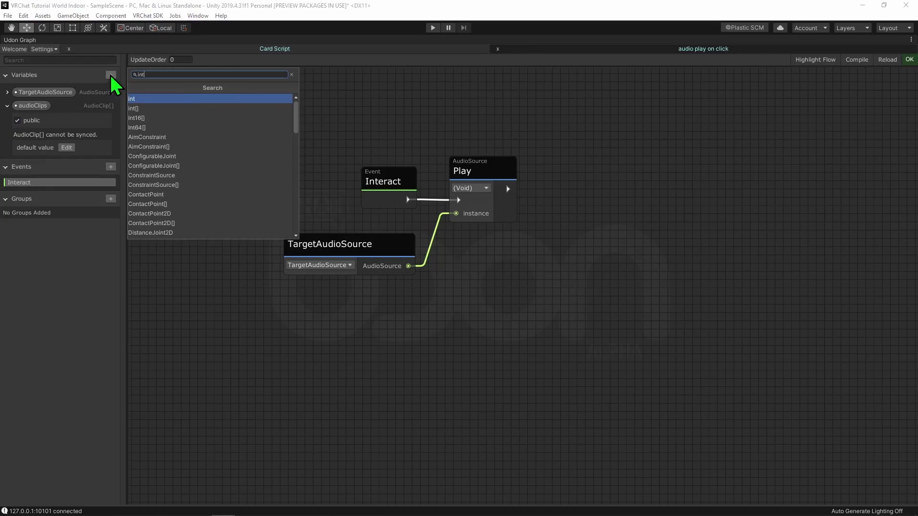
key("Return")
double_click(36, 119)
type("counter")
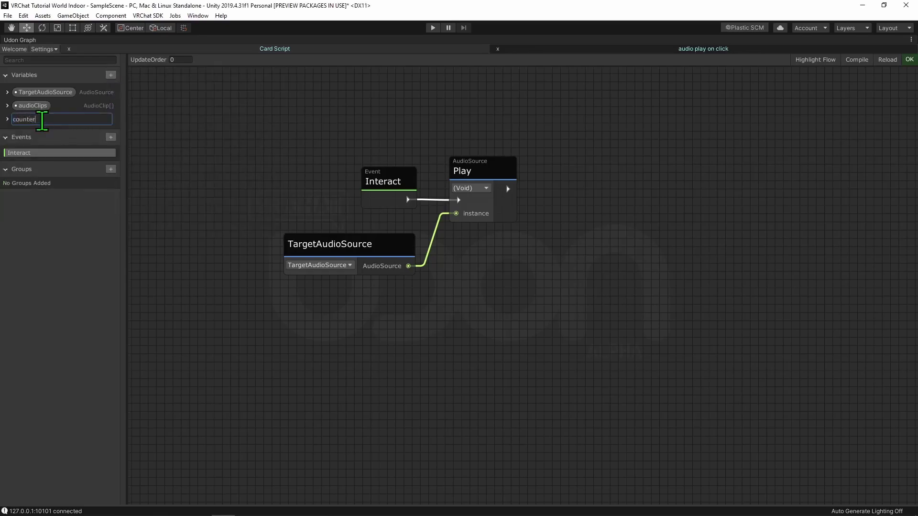
key("Return")
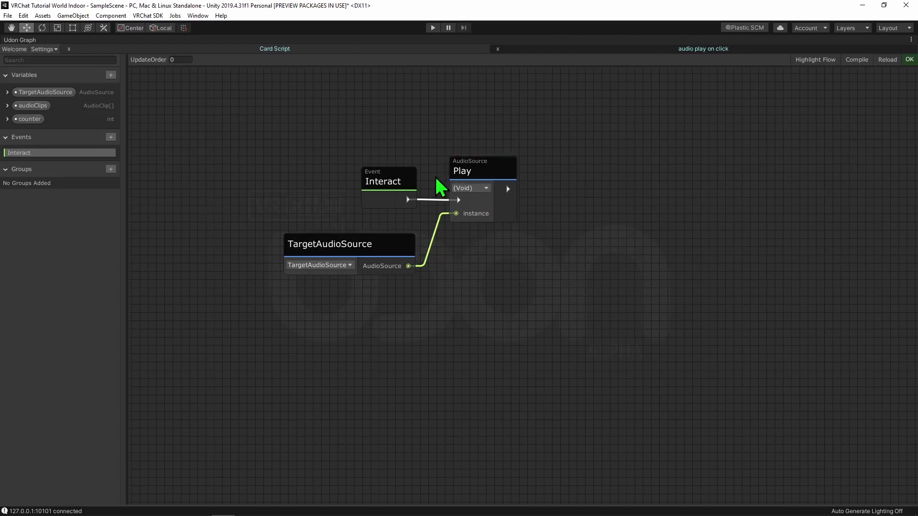
Step: Spread Interact and Play/TargetAudioSource apart to make room between them
left_click_drag(383, 187, 335, 185)
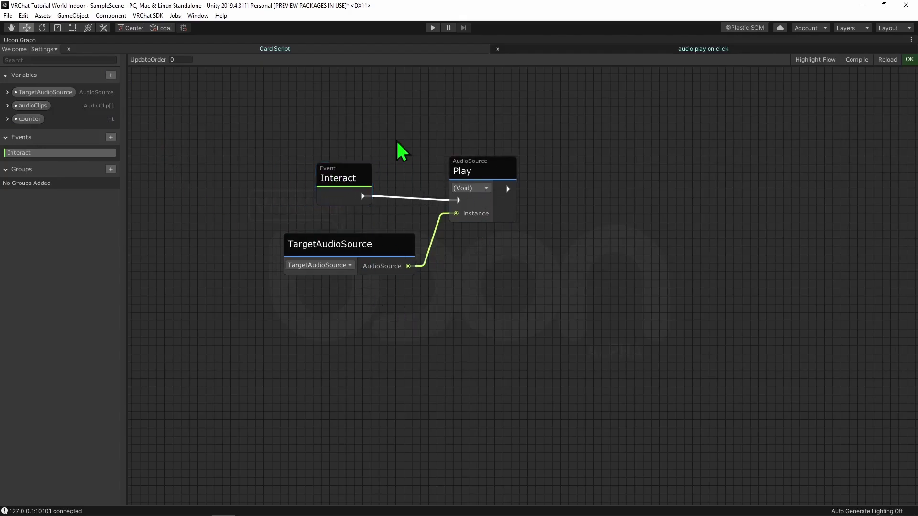
left_click_drag(402, 137, 517, 319)
left_click_drag(466, 174, 857, 171)
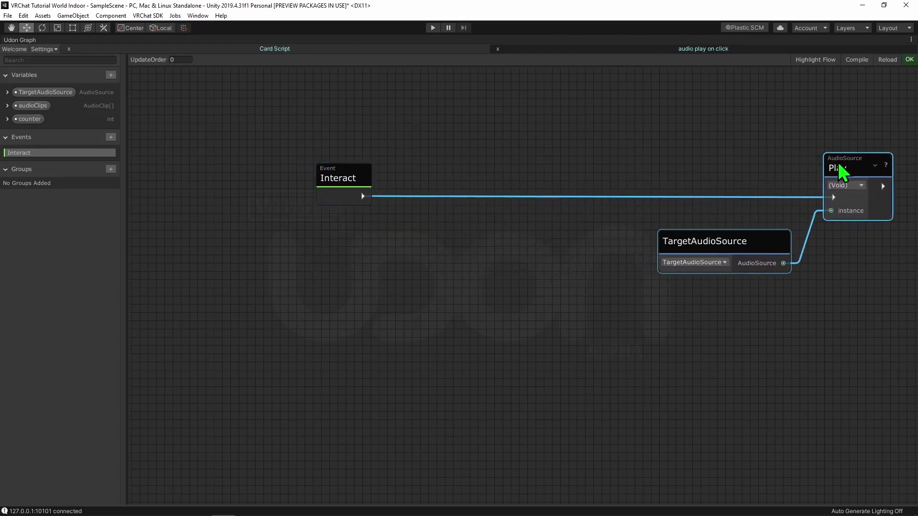
left_click(524, 156)
left_click_drag(337, 179, 305, 181)
left_click(407, 181)
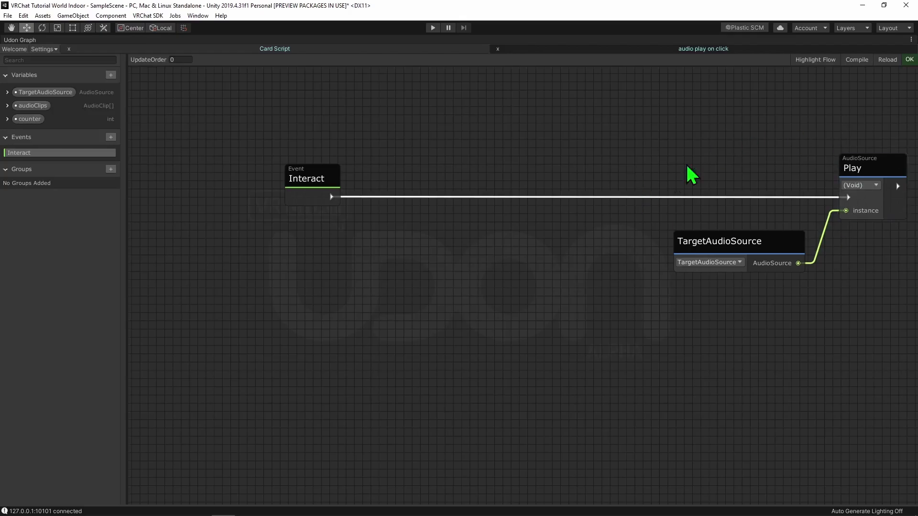
Step: Insert an AudioSource Set clip node in the flow between Interact and Play
right_click(437, 238)
left_click(469, 269)
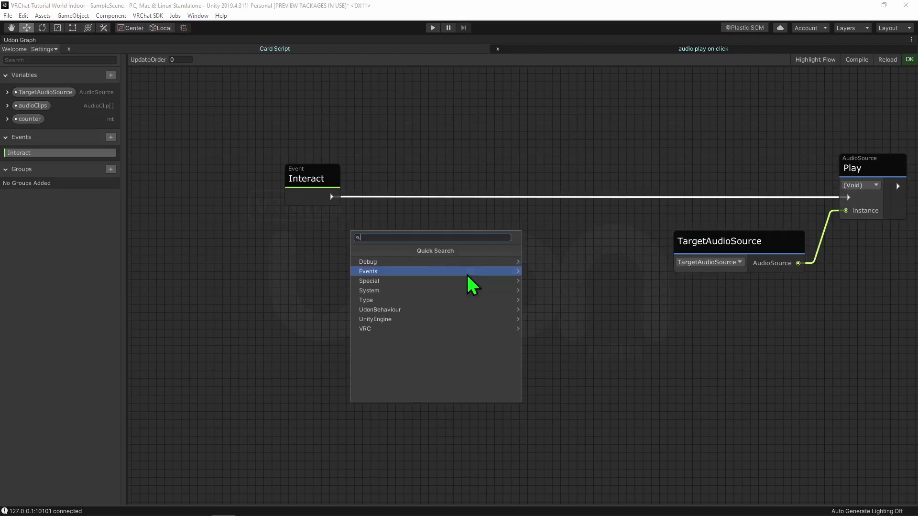
type("set cl")
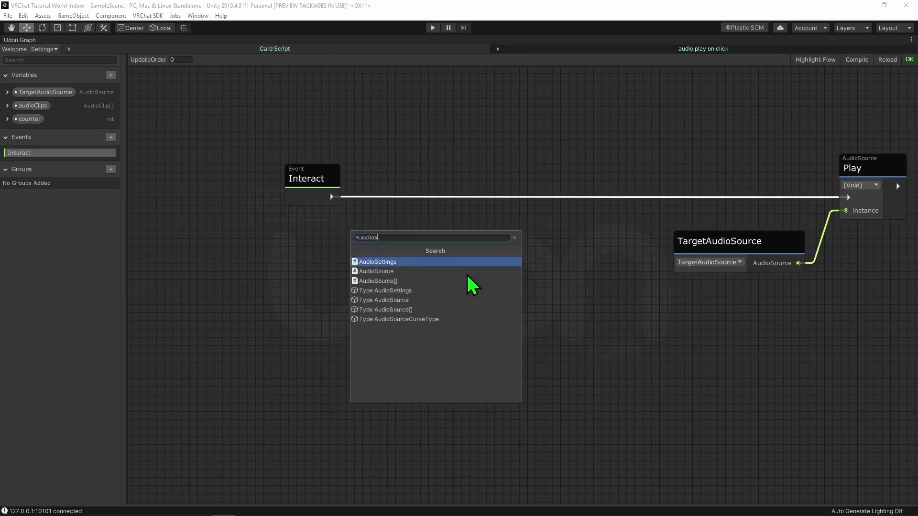
key("Return")
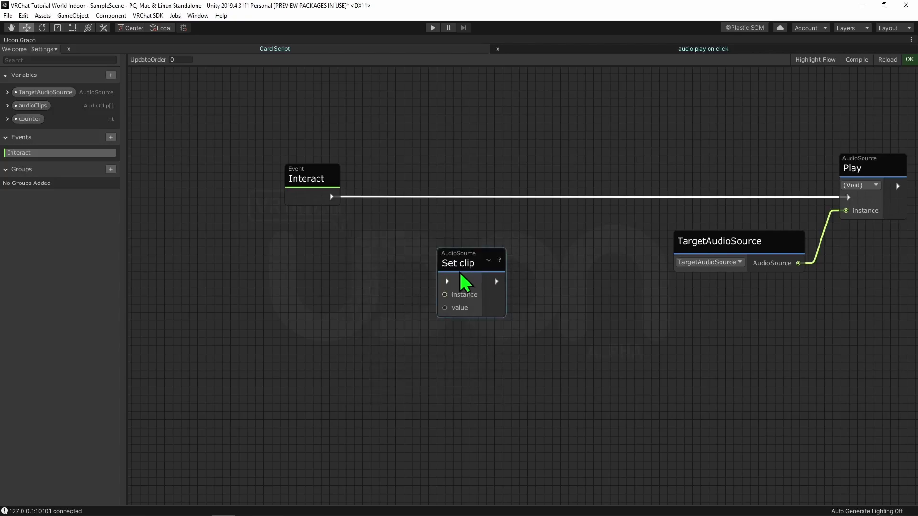
left_click_drag(463, 283, 524, 205)
mouse_move(337, 198)
left_mouse_down()
mouse_move(500, 221)
mouse_move(848, 198)
left_mouse_up()
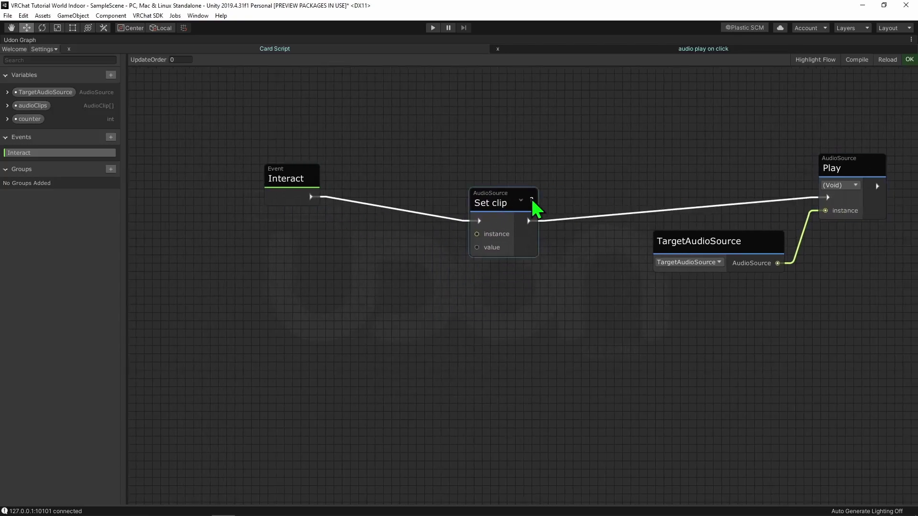
left_click_drag(531, 202, 596, 177)
left_click_drag(291, 177, 462, 180)
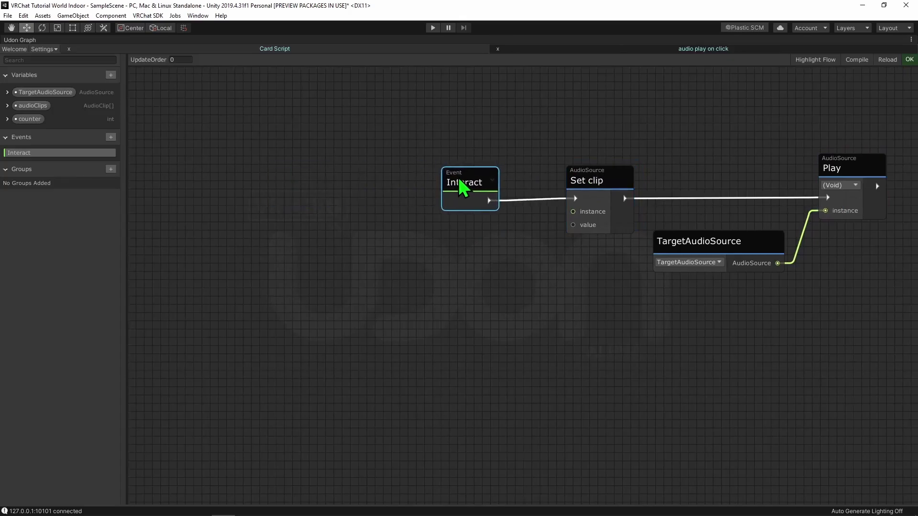
Step: Duplicate TargetAudioSource and wire it into Set clip's instance
left_click(703, 254)
key("ctrl+d")
left_click_drag(434, 232, 409, 221)
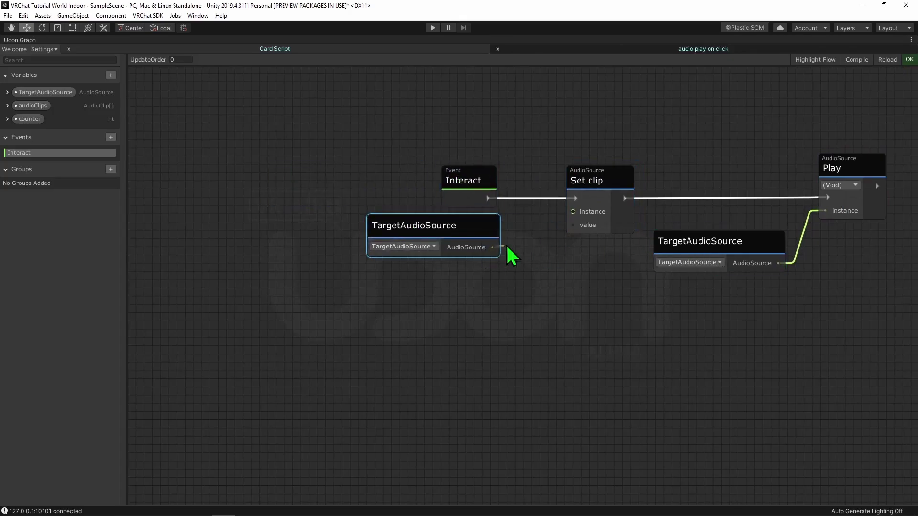
left_click_drag(498, 249, 573, 210)
left_click(476, 183)
left_click_drag(476, 183, 499, 181)
left_click(527, 143)
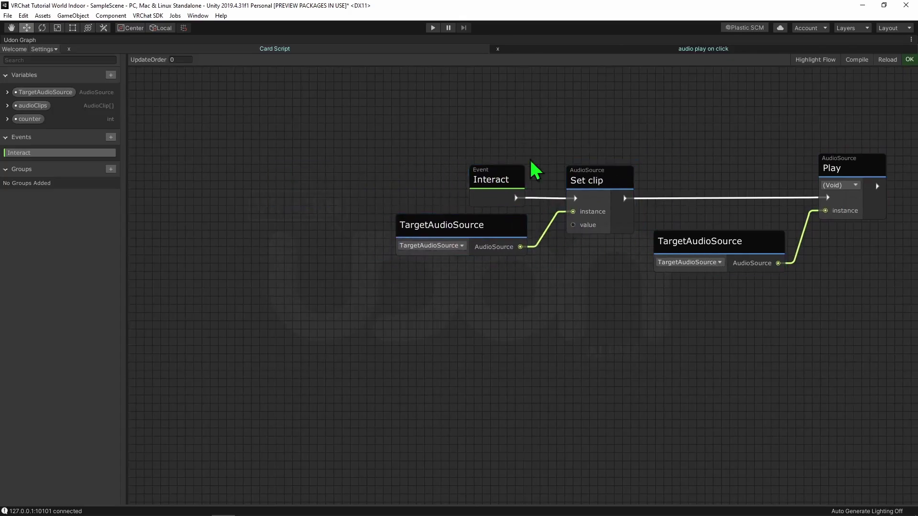
Step: Add an audioClips node feeding an array Get node's instance
left_click_drag(33, 106, 301, 326)
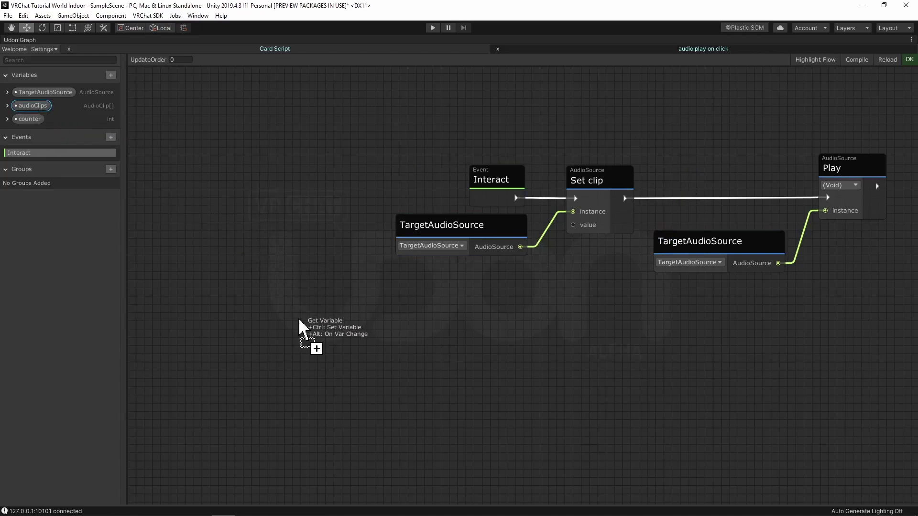
right_click(465, 345)
type("g")
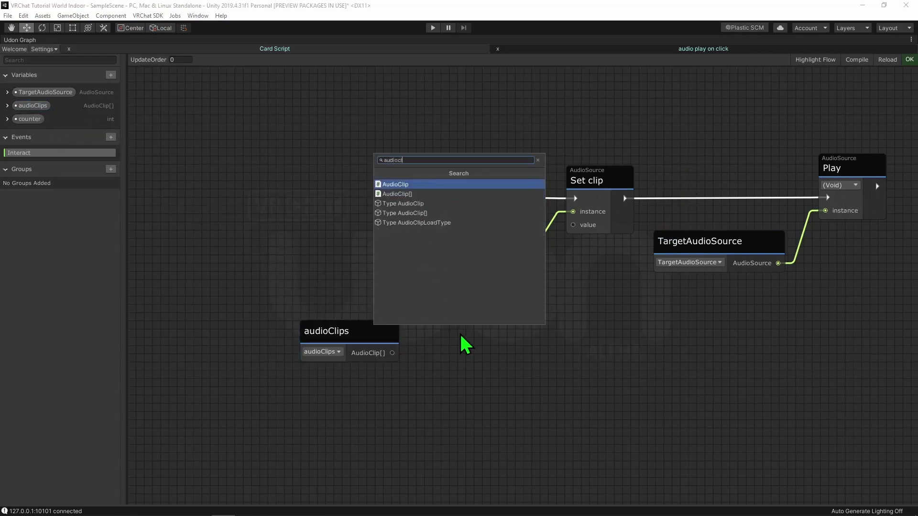
type("e")
key("Return")
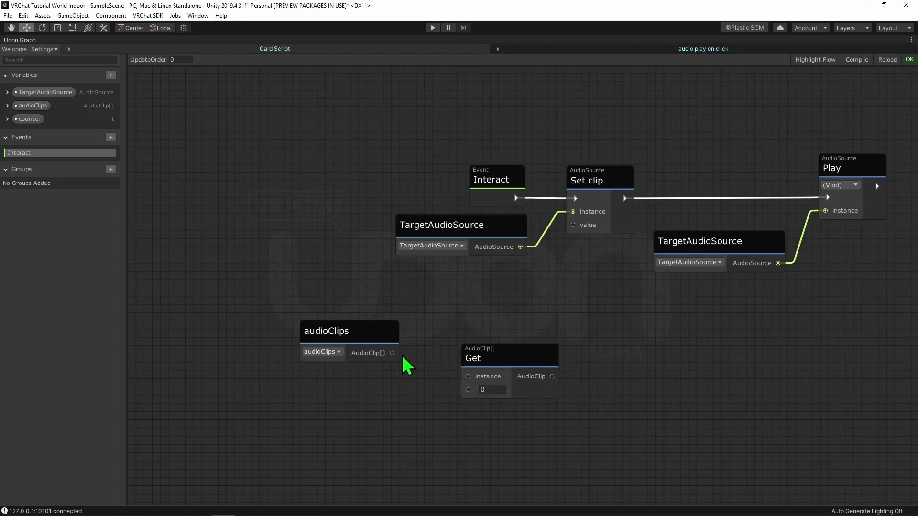
left_click_drag(393, 352, 472, 386)
left_click_drag(495, 352, 475, 339)
left_click(605, 410)
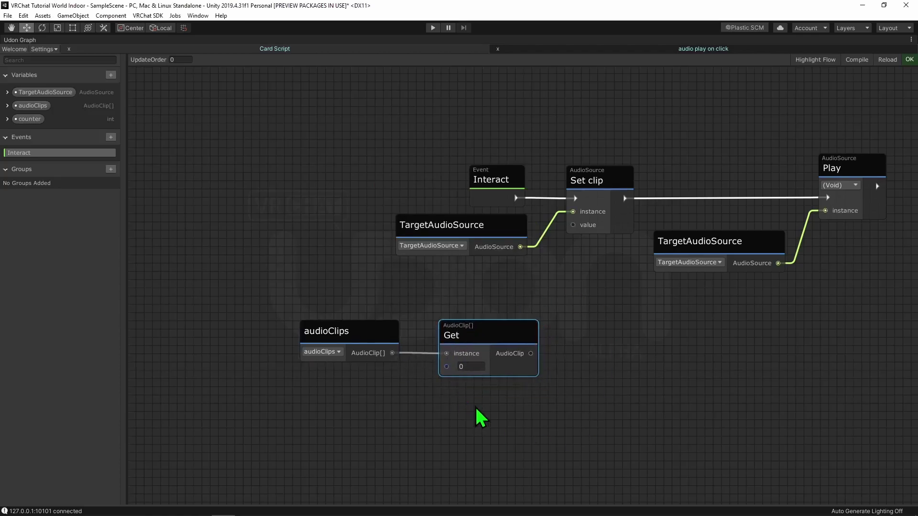
Step: Index the Get node with counter and wire its AudioClip output to Set clip's value
left_click_drag(29, 119, 316, 413)
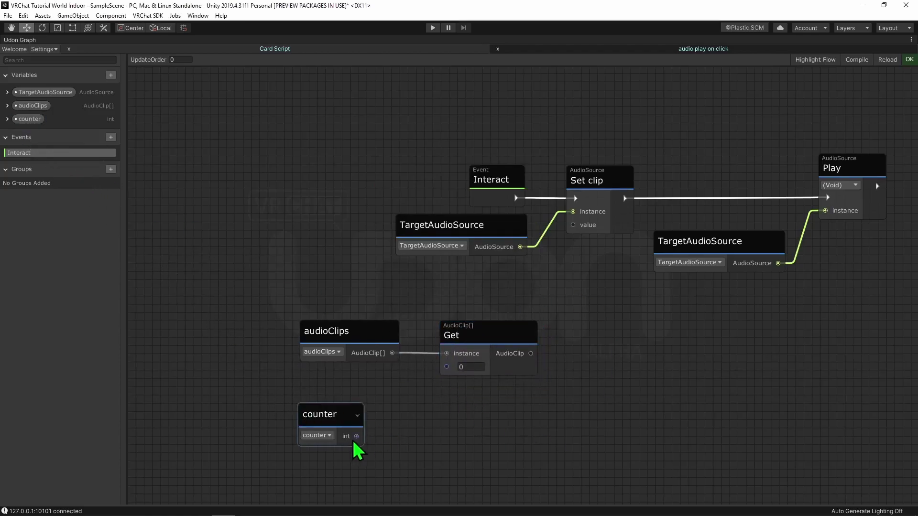
left_click_drag(355, 438, 446, 366)
left_click_drag(320, 430, 353, 399)
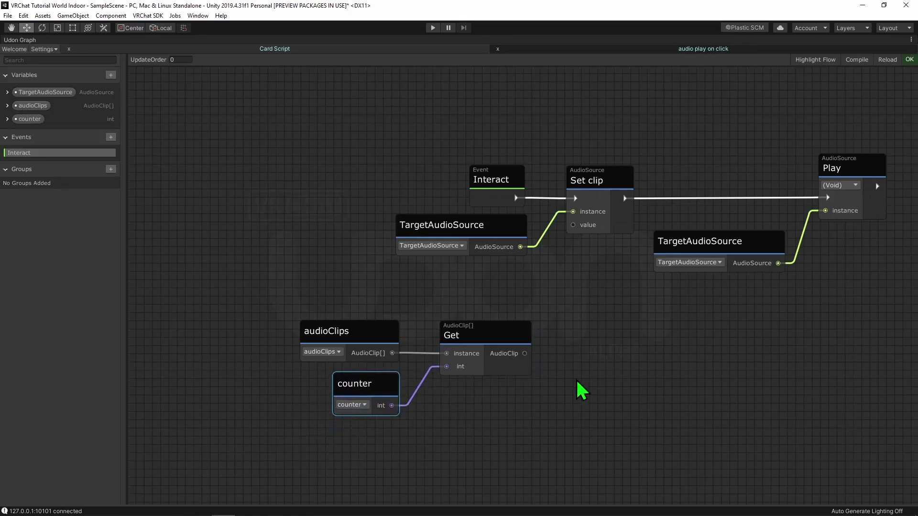
left_click_drag(526, 354, 574, 225)
mouse_move(487, 337)
left_mouse_down()
mouse_move(473, 280)
mouse_move(459, 266)
left_mouse_up()
scroll(675, 308, "down", 2)
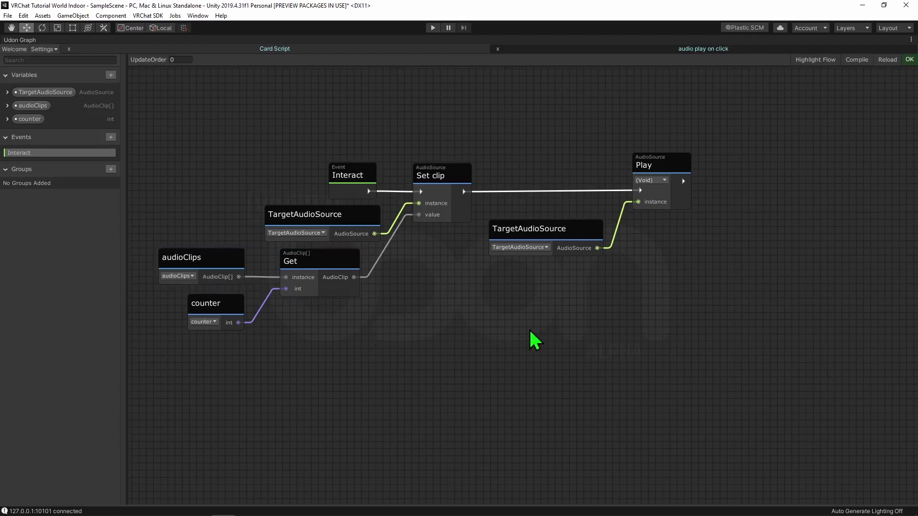
scroll(537, 336, "down", 1)
Step: Add a Set counter node running after Play
middle_click_drag(410, 309, 351, 288)
left_click(176, 290)
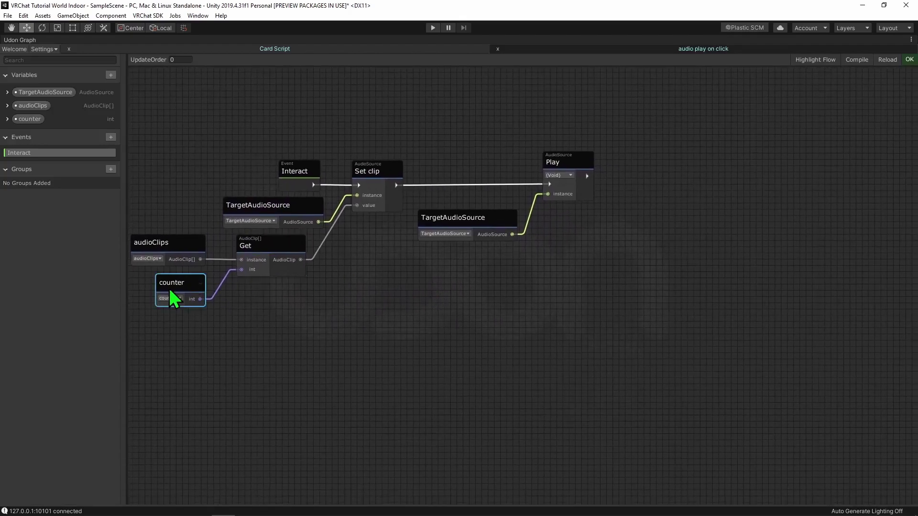
left_click_drag(28, 118, 719, 162)
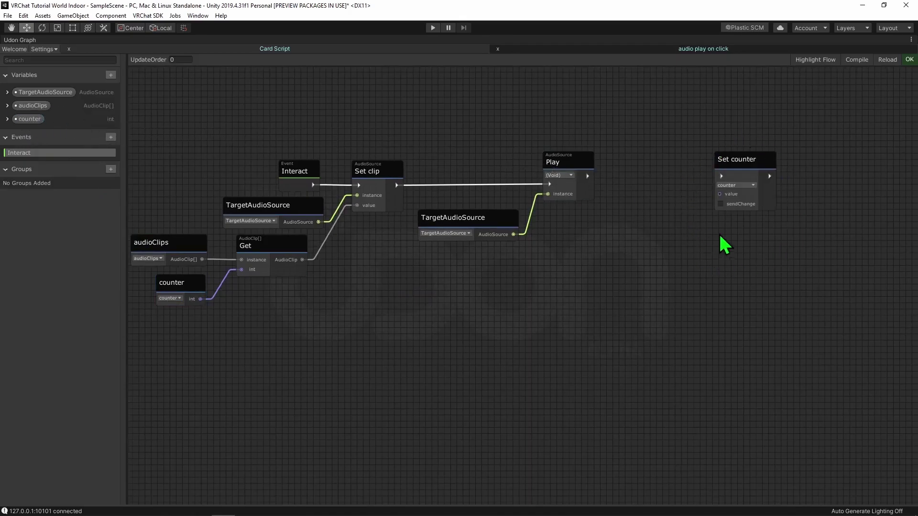
left_click_drag(588, 176, 722, 177)
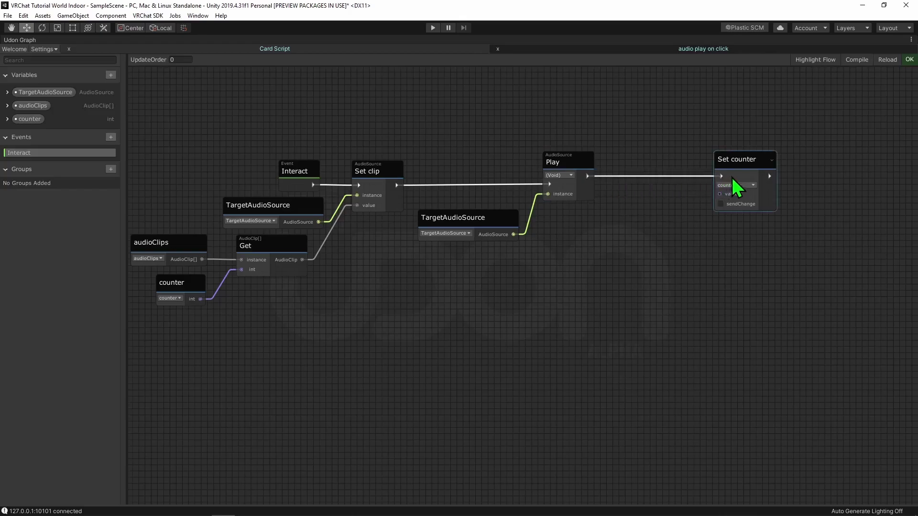
left_click(718, 221)
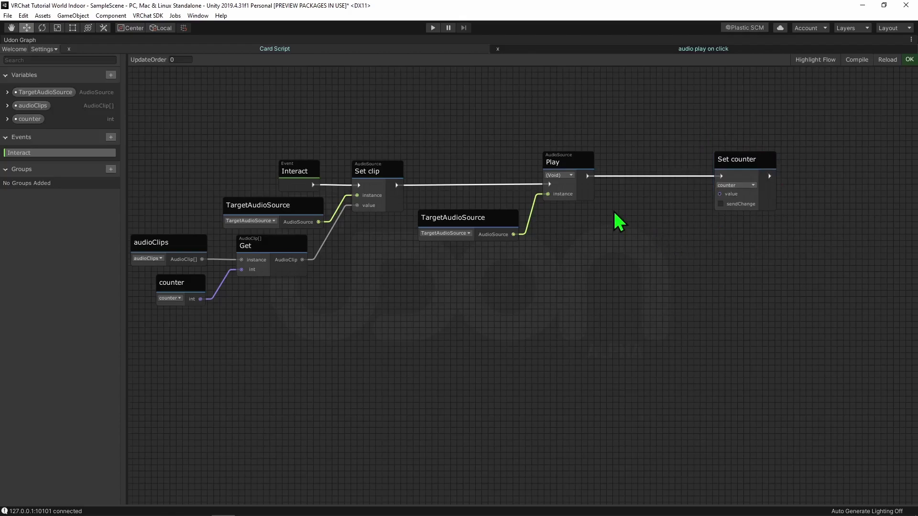
Step: Add an Addition node taking counter plus 1
left_click_drag(28, 118, 502, 287)
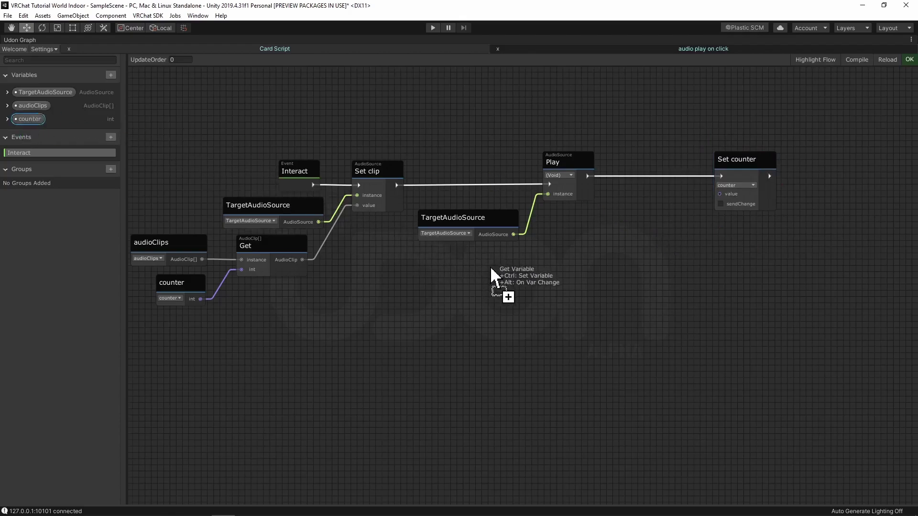
right_click(599, 325)
type("addition")
key("Return")
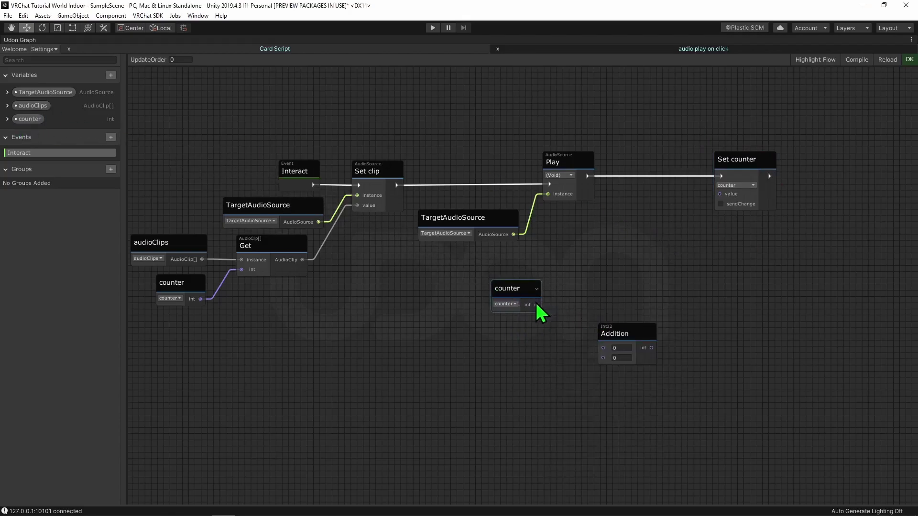
mouse_move(536, 304)
left_mouse_down()
mouse_move(603, 348)
mouse_move(582, 289)
left_mouse_up()
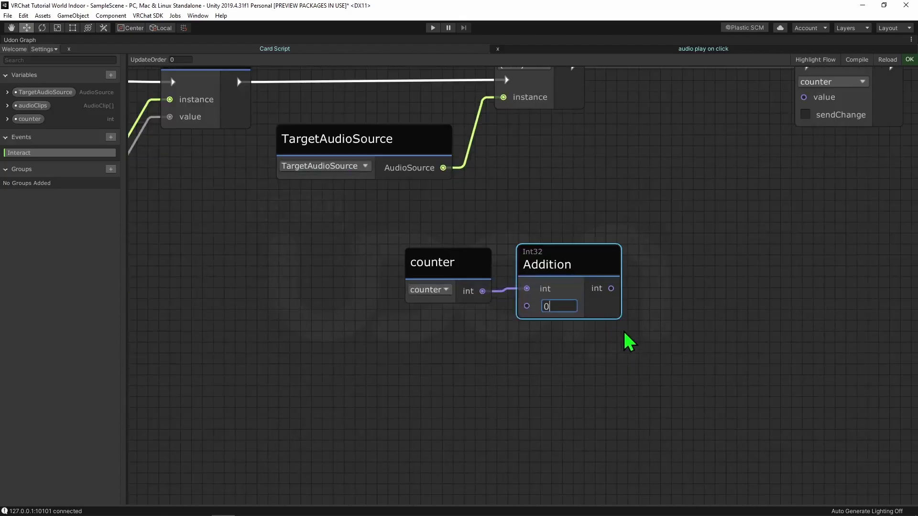
left_click(581, 313)
type("1")
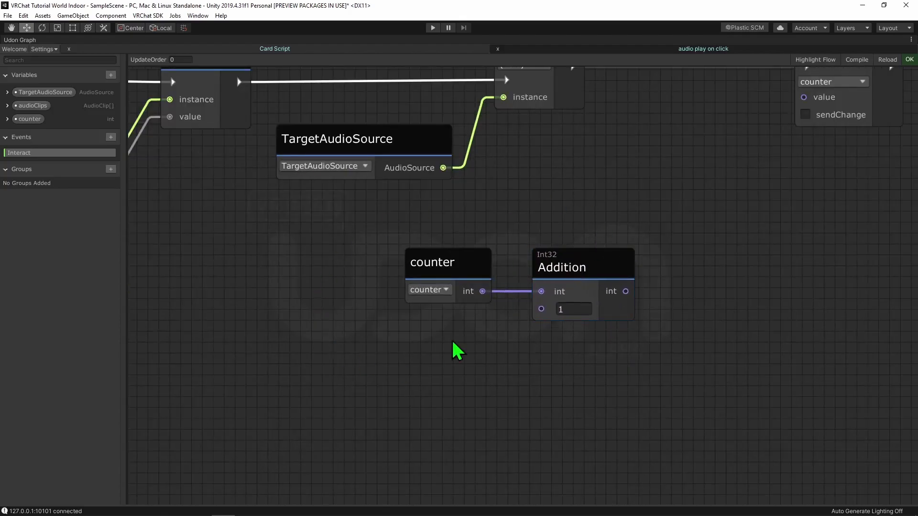
scroll(531, 373, "down", 4)
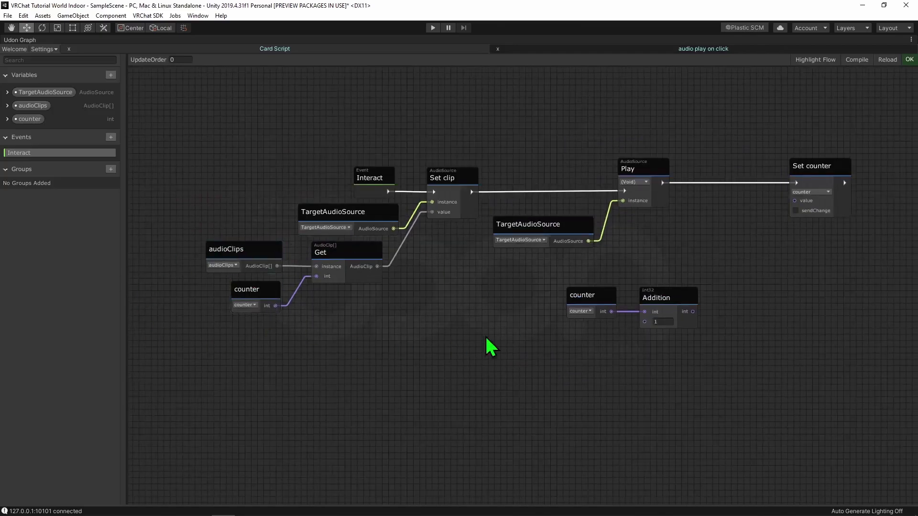
middle_click_drag(628, 346, 580, 335)
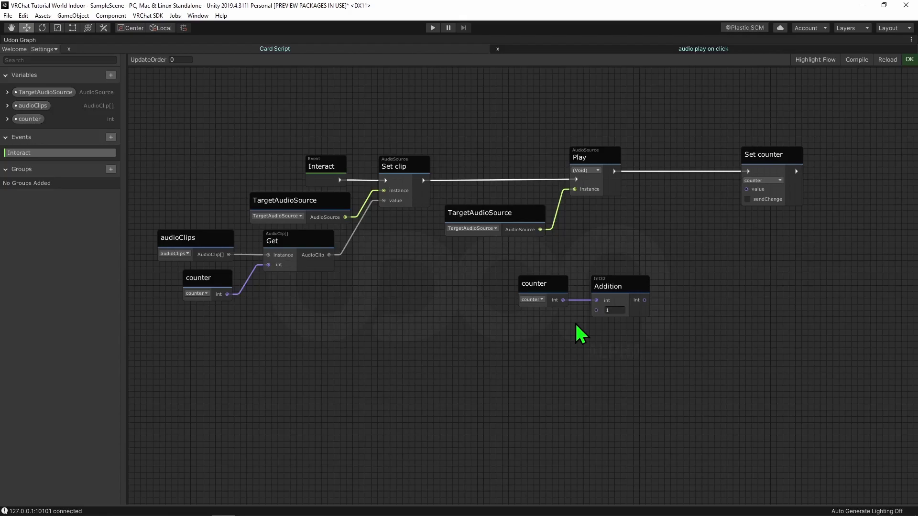
Step: Add a Mathf Clamp node with Addition's result as its value
right_click(704, 341)
type("cm")
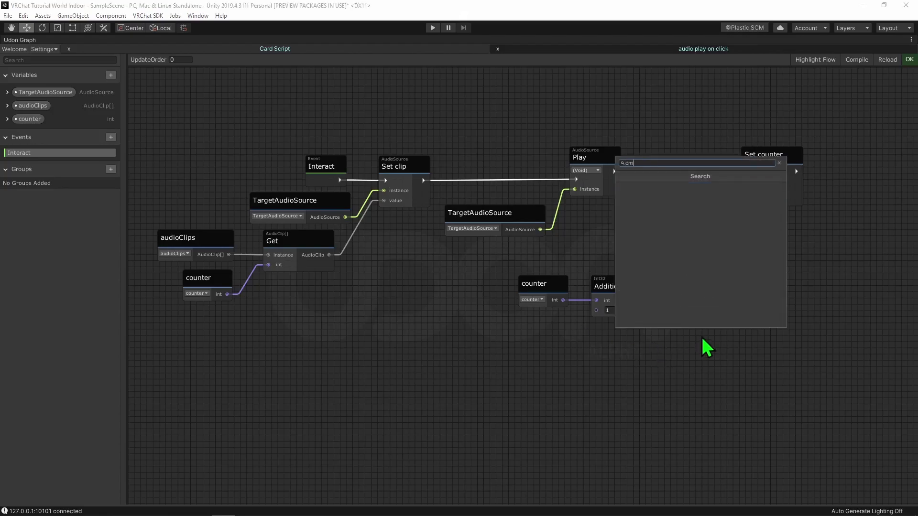
type("amp")
key("Return")
left_click_drag(717, 351, 724, 297)
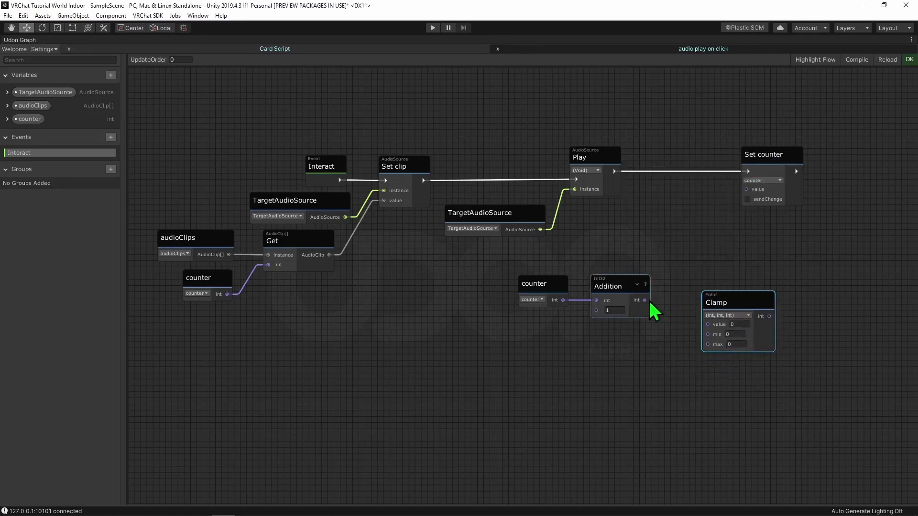
left_click_drag(643, 300, 709, 324)
left_click(711, 295)
scroll(574, 352, "up", 2)
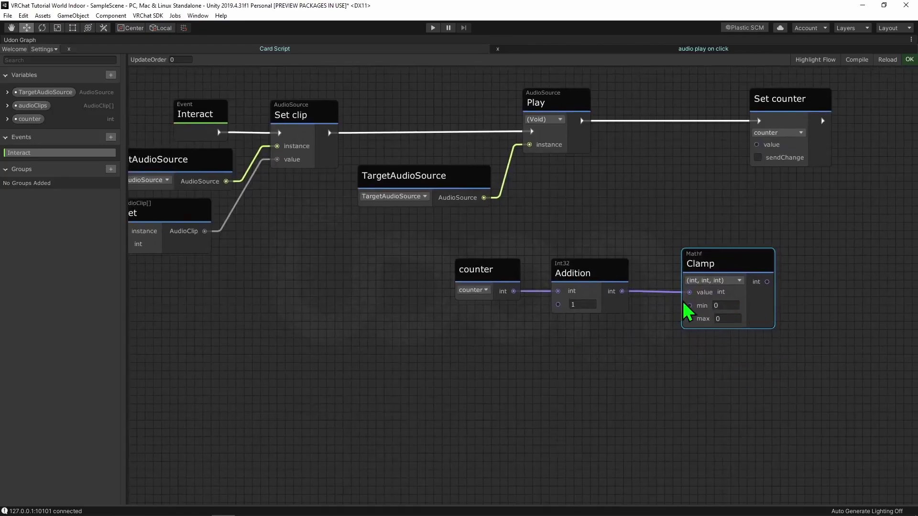
left_click(646, 358)
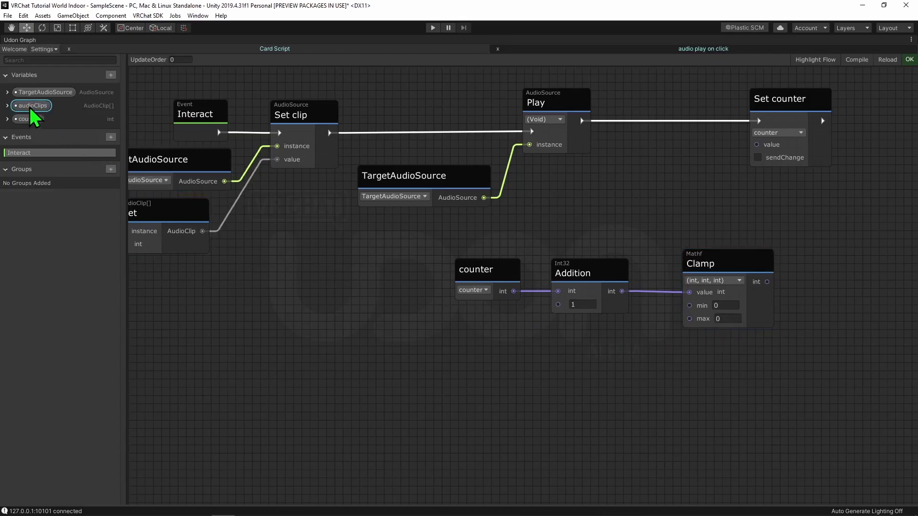
Step: Feed audioClips Get Length into Clamp's max and Clamp's result into Set counter's value
left_click_drag(32, 105, 459, 373)
right_click(583, 372)
type("audiocl")
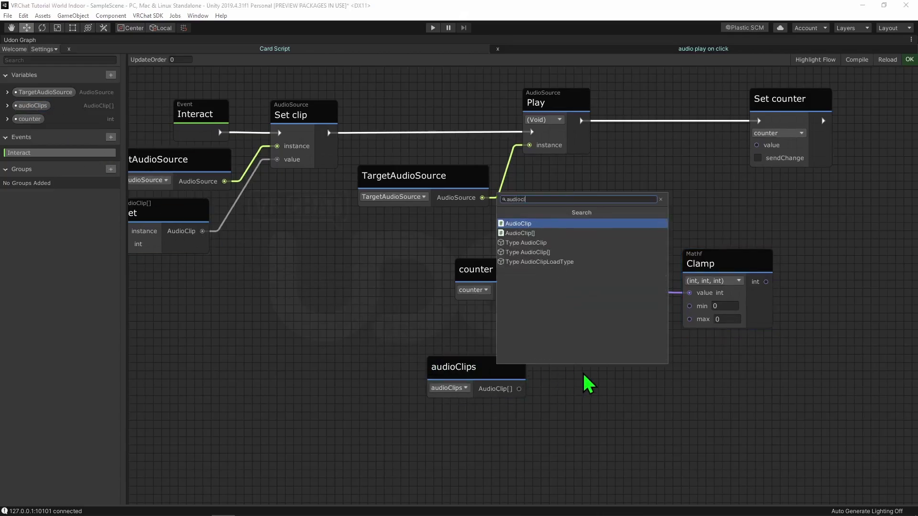
key("Return")
type("leng")
key("Return")
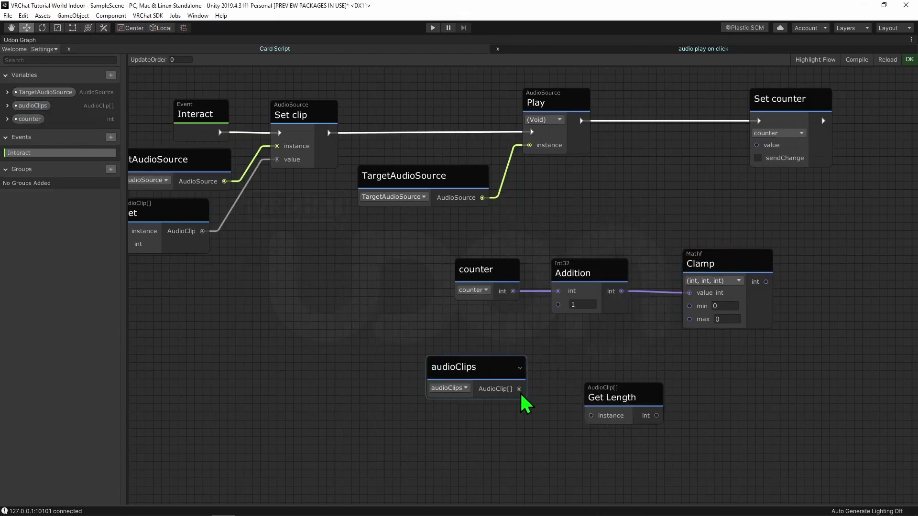
mouse_move(519, 389)
left_mouse_down()
mouse_move(592, 416)
mouse_move(580, 373)
mouse_move(689, 320)
left_mouse_up()
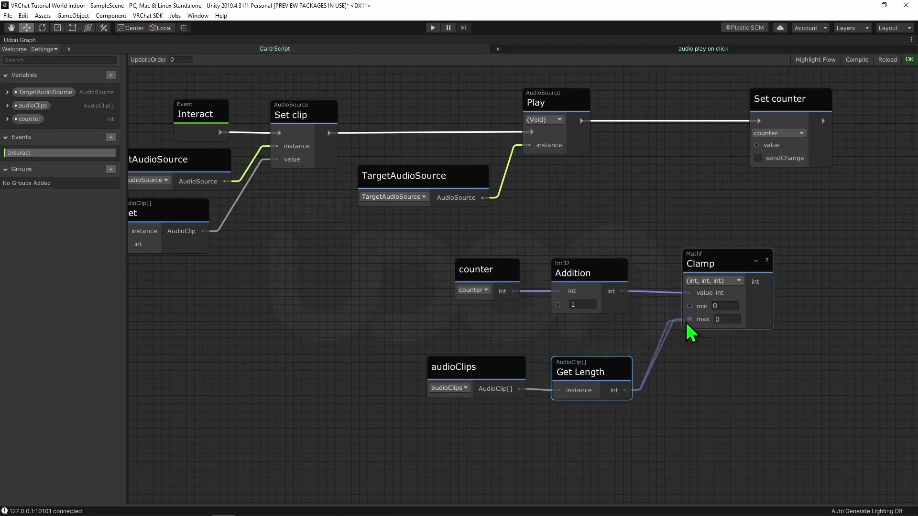
left_click_drag(583, 374, 581, 343)
left_click_drag(766, 281, 758, 145)
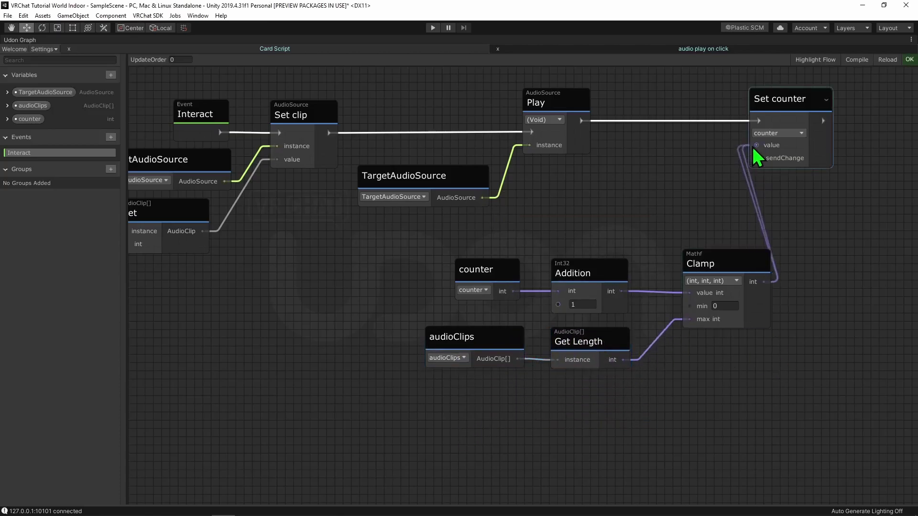
Step: Move the counter, Addition, audioClips and Get Length nodes left to tidy the layout
left_click_drag(402, 344, 600, 265)
left_click_drag(710, 264, 589, 283)
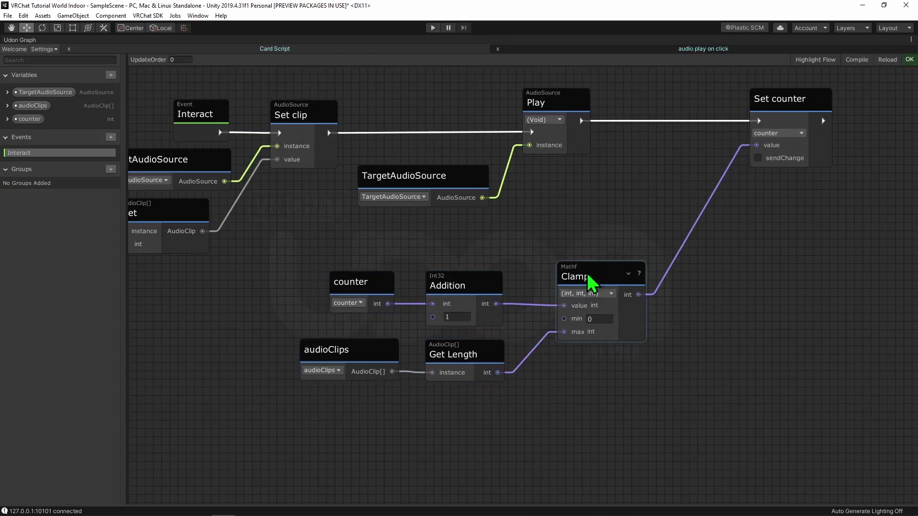
left_click(304, 391)
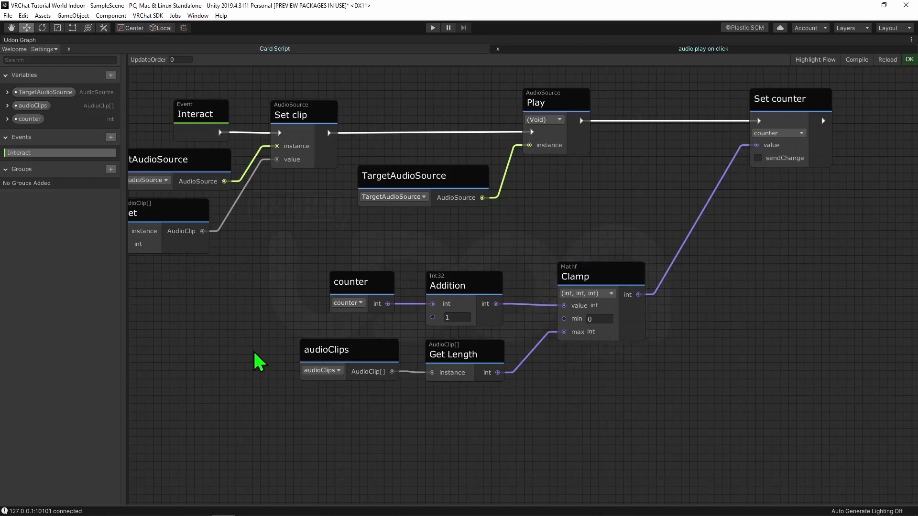
left_click_drag(315, 352, 321, 353)
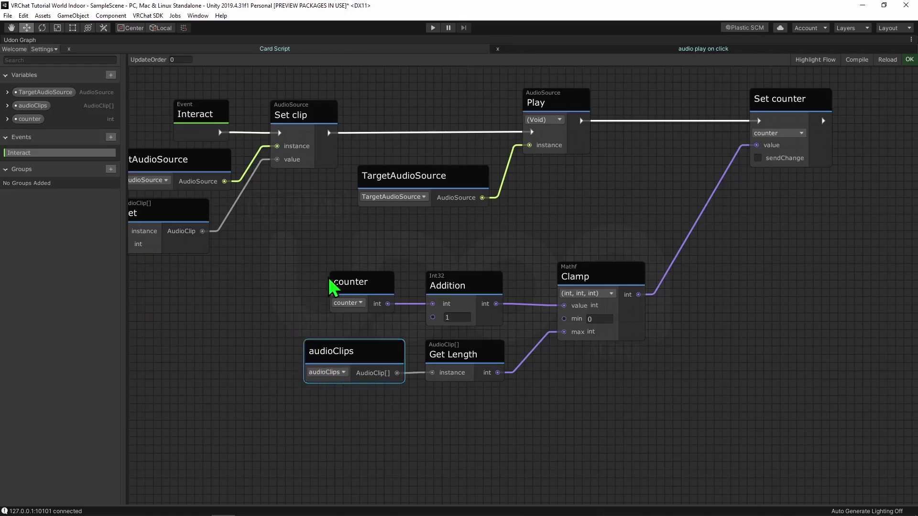
left_click_drag(352, 282, 361, 281)
left_click(460, 287, "ctrl")
left_click(471, 367, "ctrl")
left_click_drag(459, 287, 418, 280)
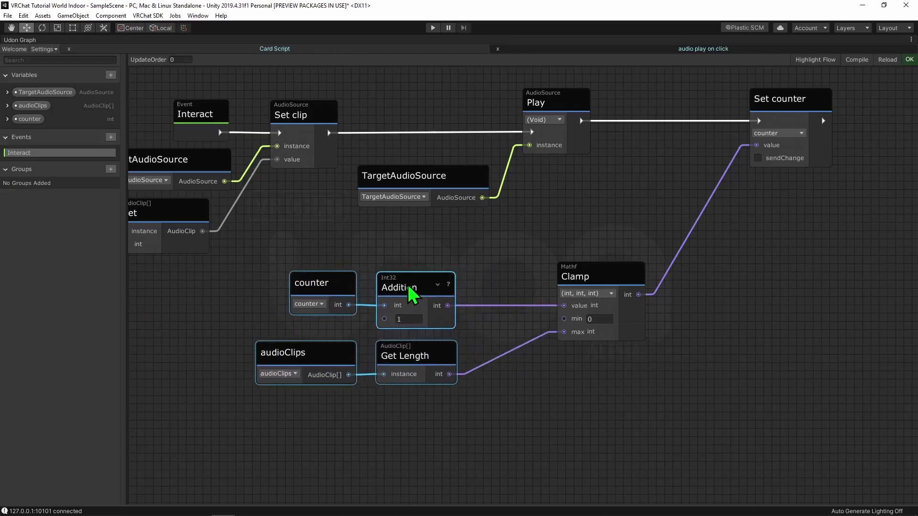
left_click(479, 266)
scroll(479, 266, "down", 1)
scroll(459, 287, "up", 1)
left_click(349, 273)
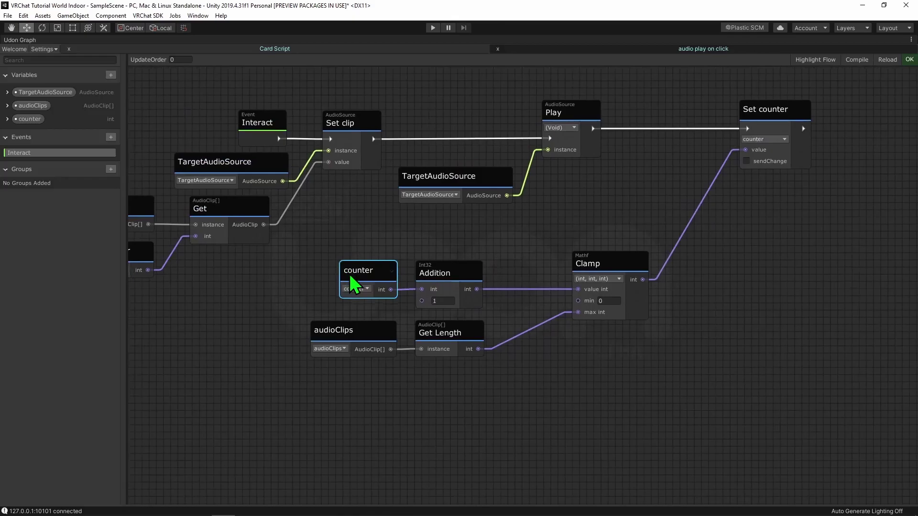
left_click(388, 230)
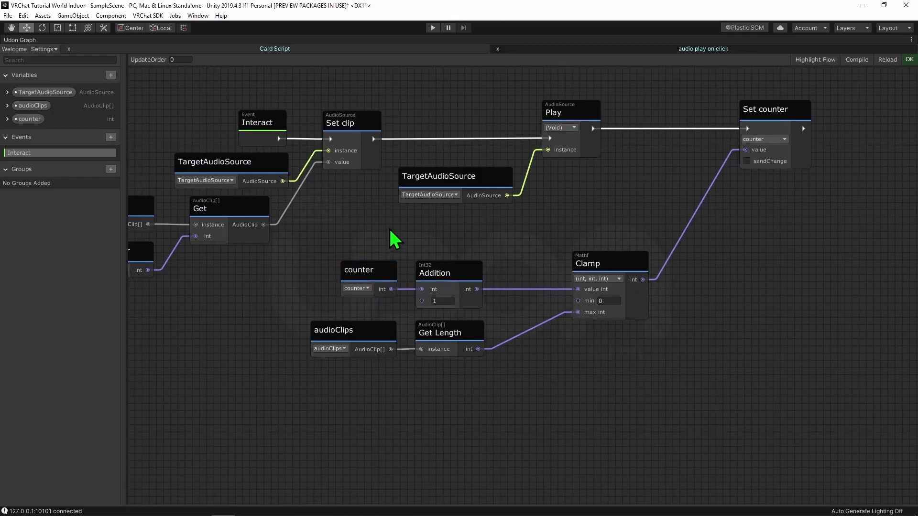
Step: Add an Int32 Remainder of Addition by Get Length and wire it into Set counter's value
right_click(578, 352)
type("remainder")
key("Return")
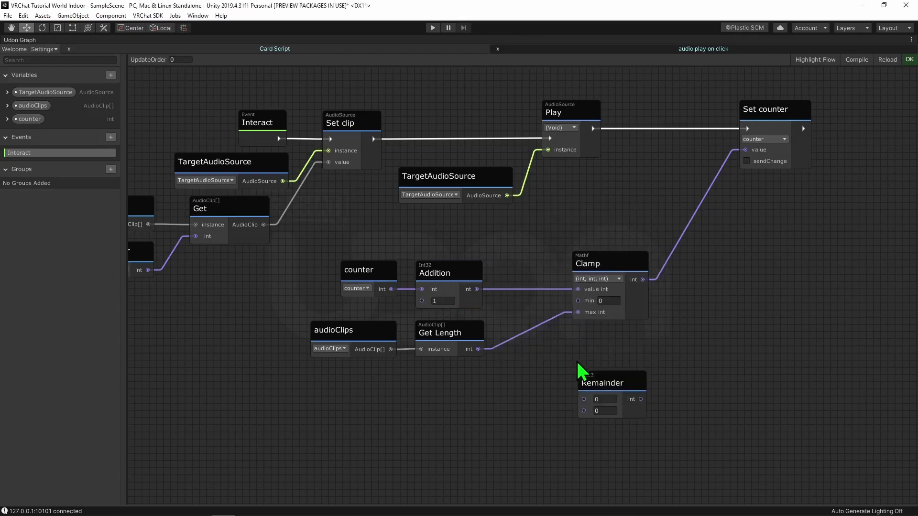
left_click_drag(583, 381, 578, 341)
left_click_drag(477, 288, 580, 359)
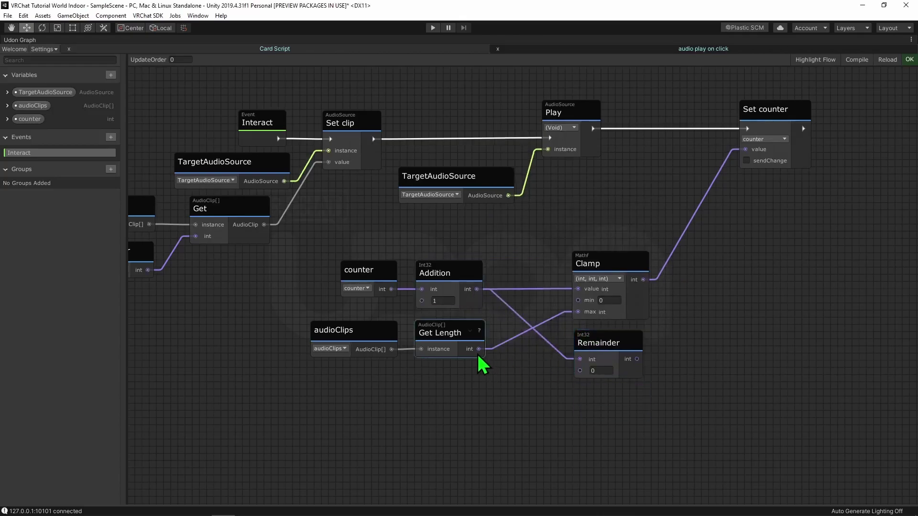
left_click_drag(479, 350, 580, 371)
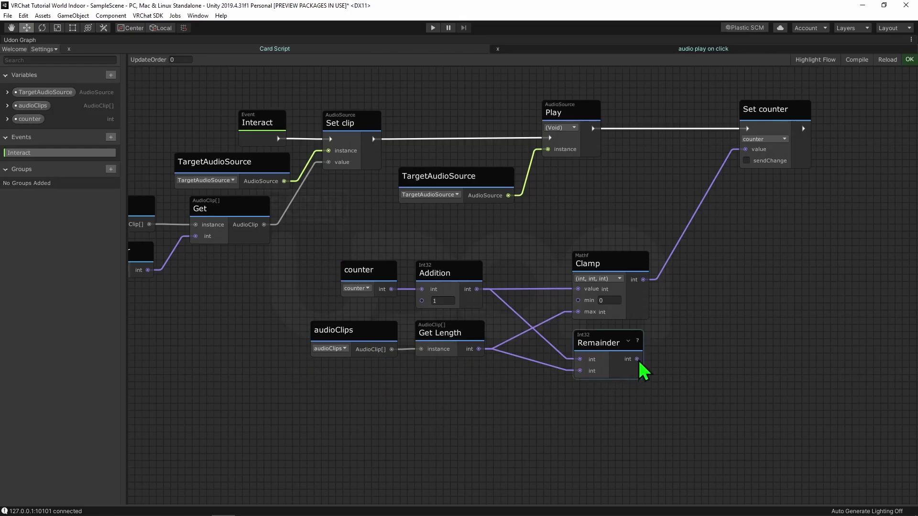
left_click_drag(637, 359, 746, 150)
left_click_drag(602, 343, 609, 343)
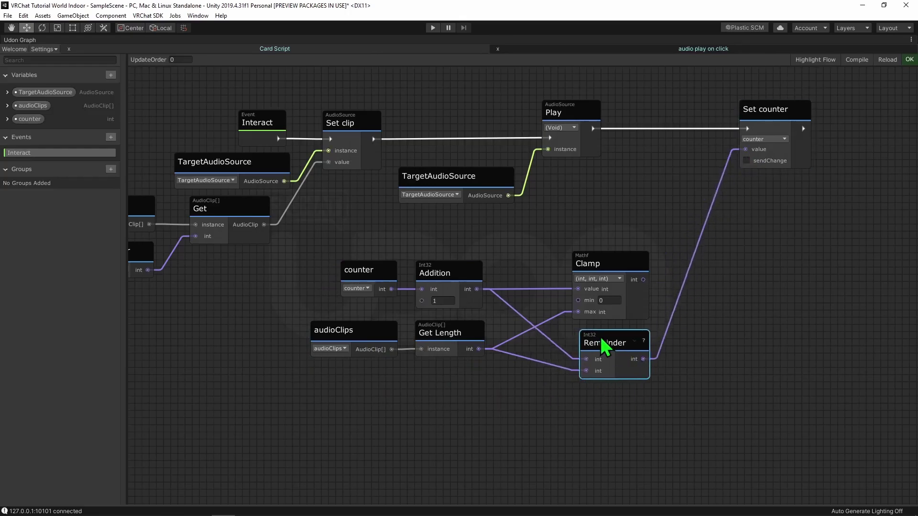
mouse_move(302, 423)
left_mouse_down()
mouse_move(453, 337)
mouse_move(451, 358)
left_mouse_up()
scroll(470, 309, "down", 2)
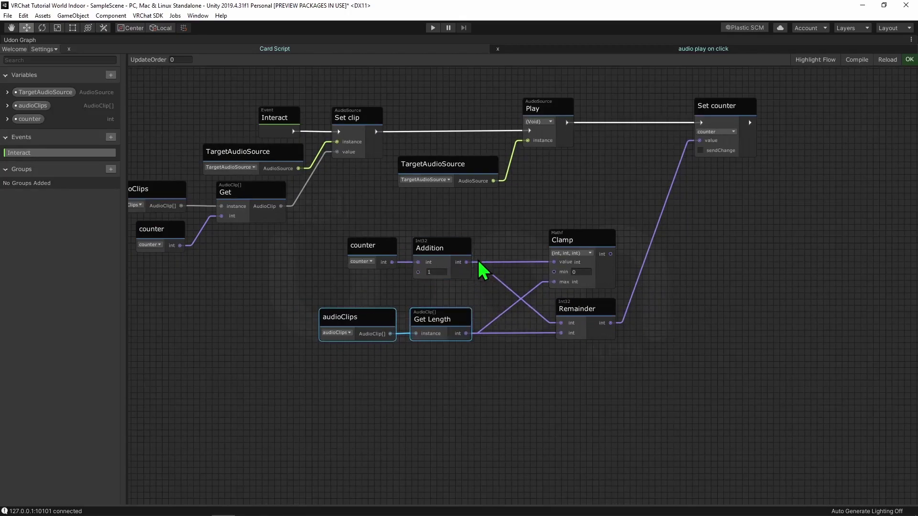
left_click(480, 388)
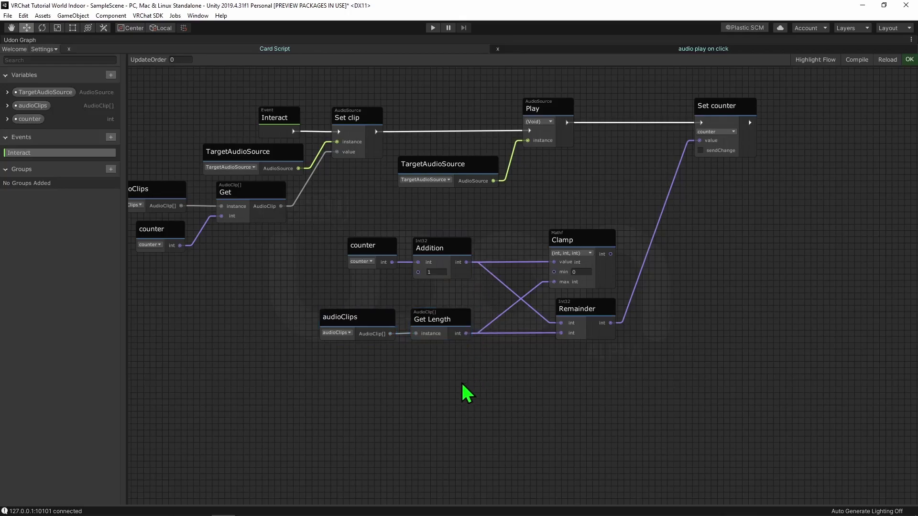
Step: Add a Random Range node taking the audioClips length as its max
right_click(409, 397)
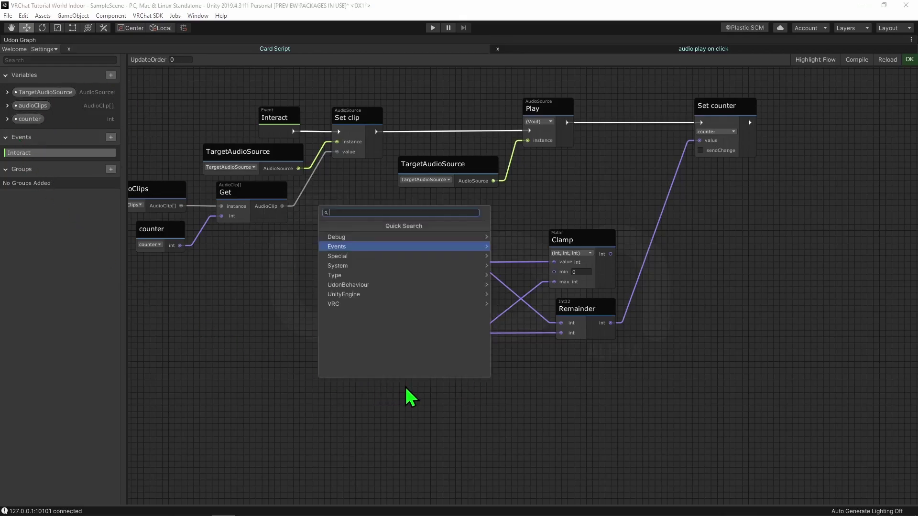
key("Down")
key("Return")
key("Down")
key("Down")
key("Return")
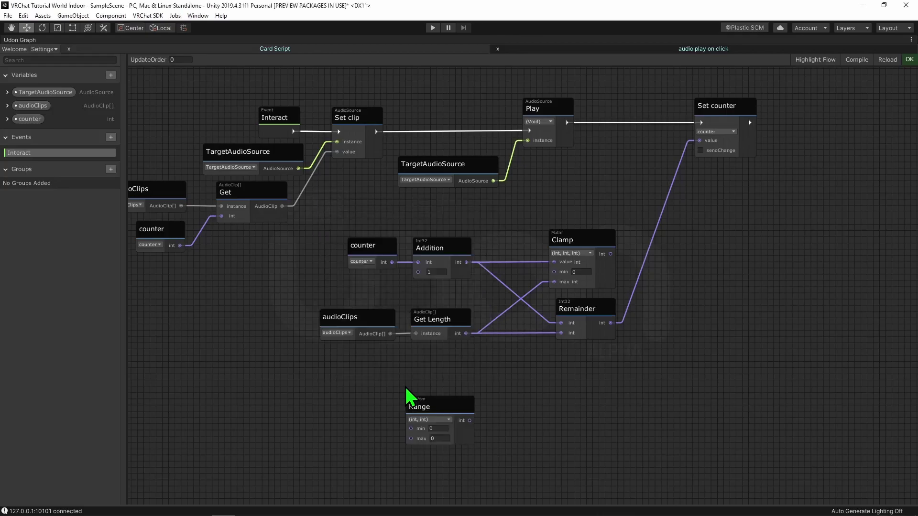
left_click_drag(420, 406, 567, 366)
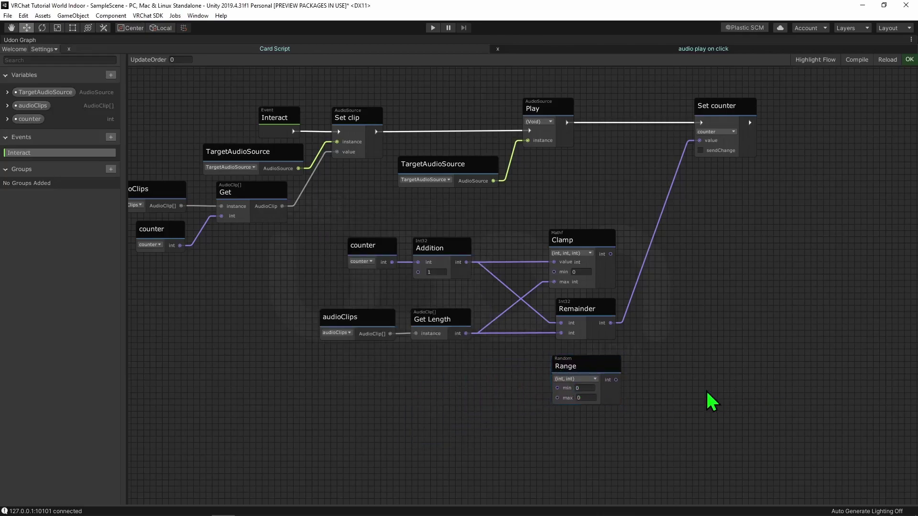
left_click_drag(466, 334, 558, 397)
Step: Settle the Range node and restore the Udon Graph window from maximized
left_click_drag(614, 380, 610, 378)
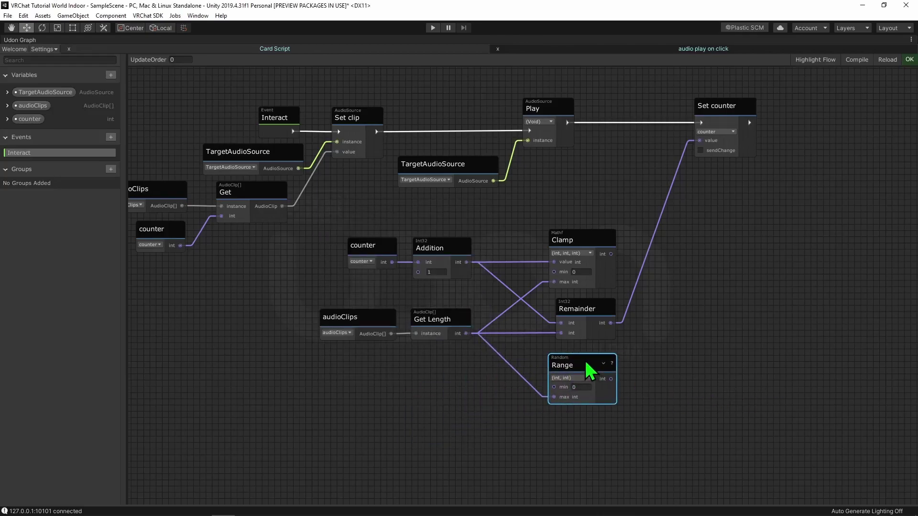
left_click(677, 364)
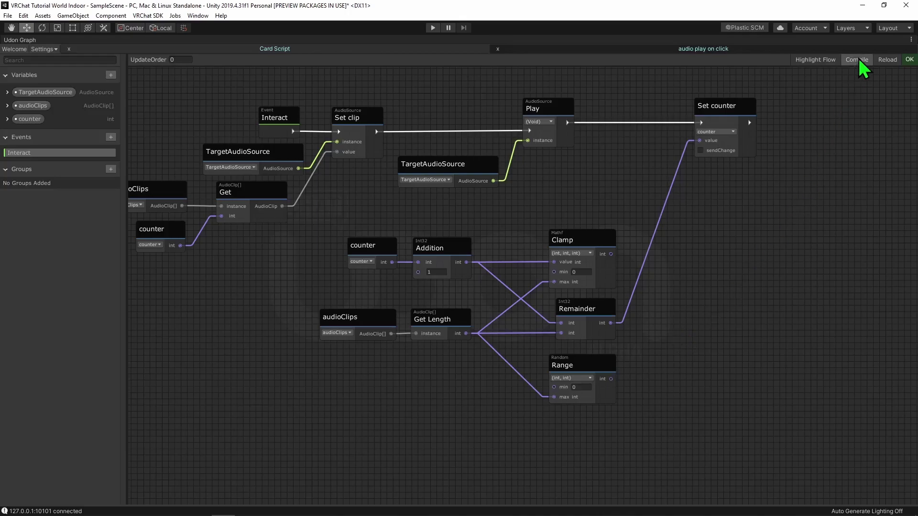
key("shift+space")
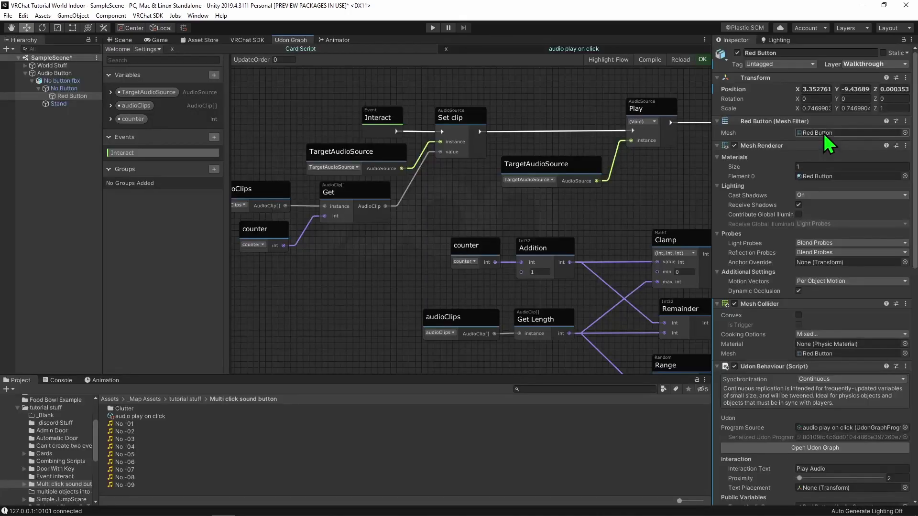
scroll(390, 244, "down", 4)
scroll(384, 215, "down", 4)
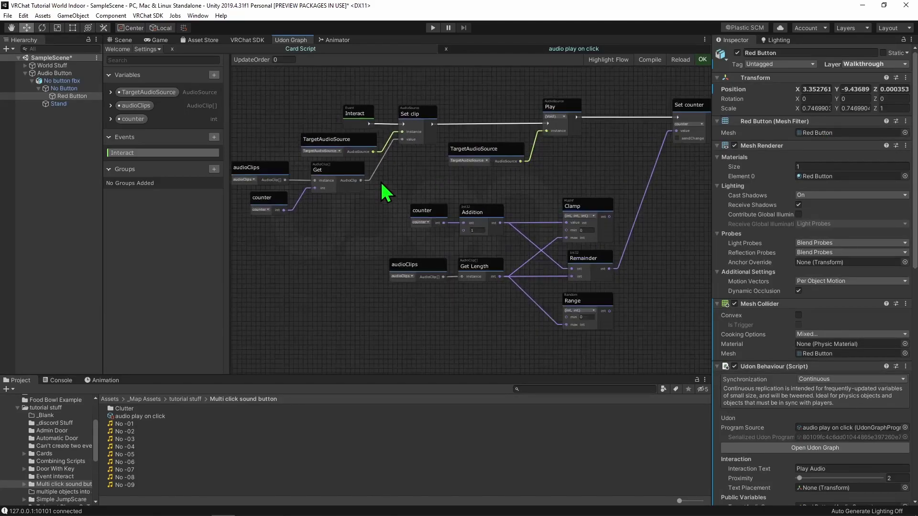
Step: Back in the scene, expand the button's audioClips list and set its size to 9
left_click(122, 39)
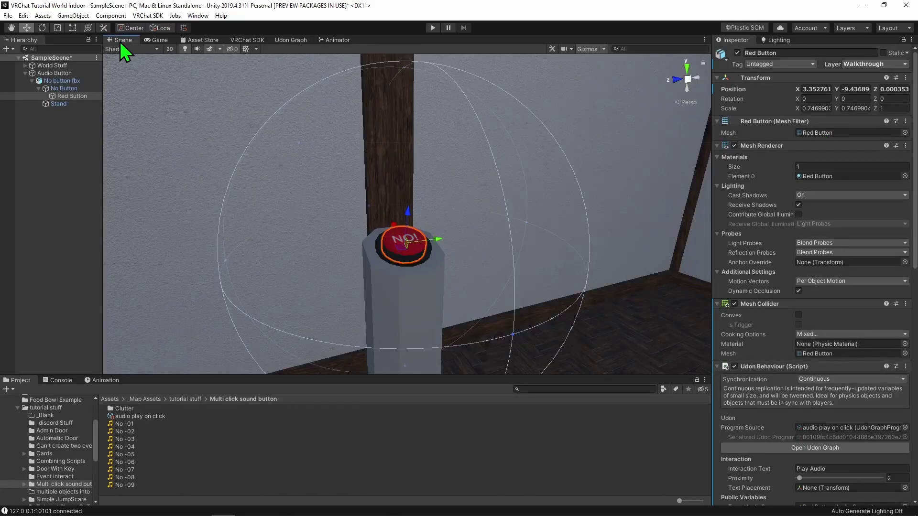
scroll(807, 370, "down", 5)
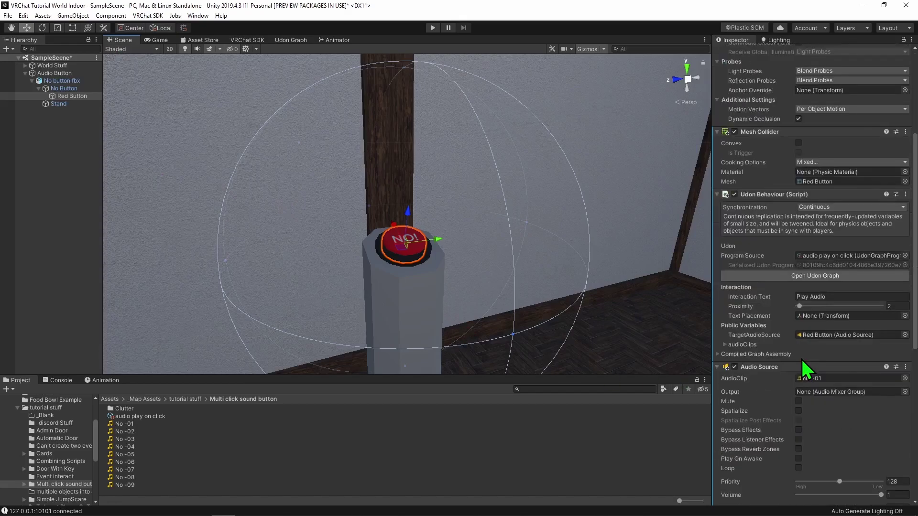
left_click(725, 344)
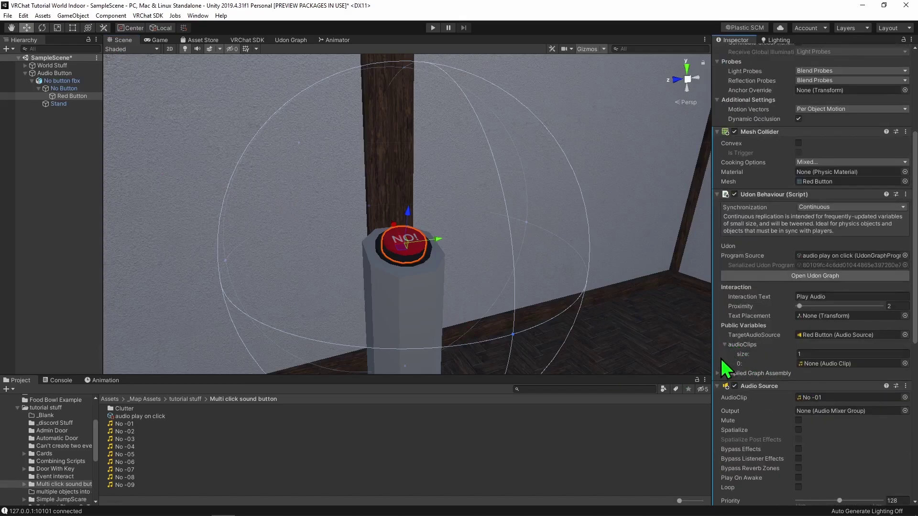
left_click(810, 353)
type("9")
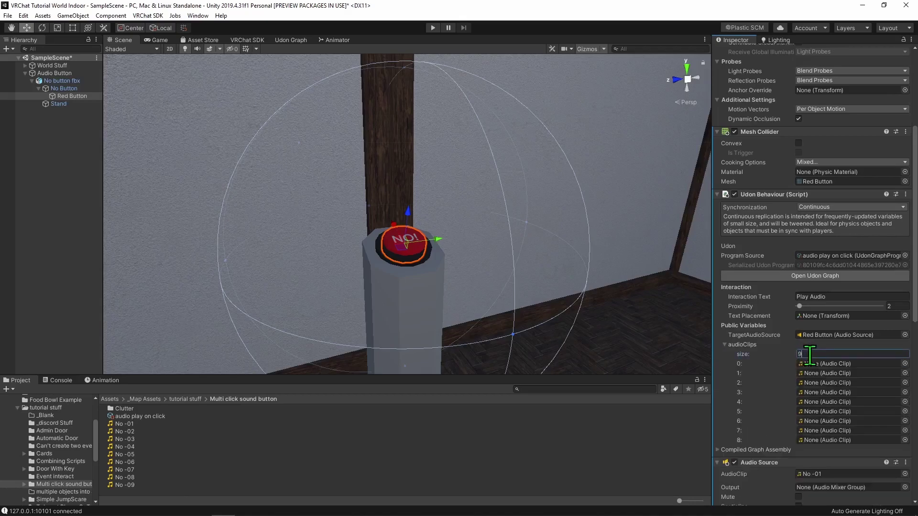
Step: Fill elements 0–8 with No -01 through No -09 from the Project panel
left_click_drag(123, 425, 825, 364)
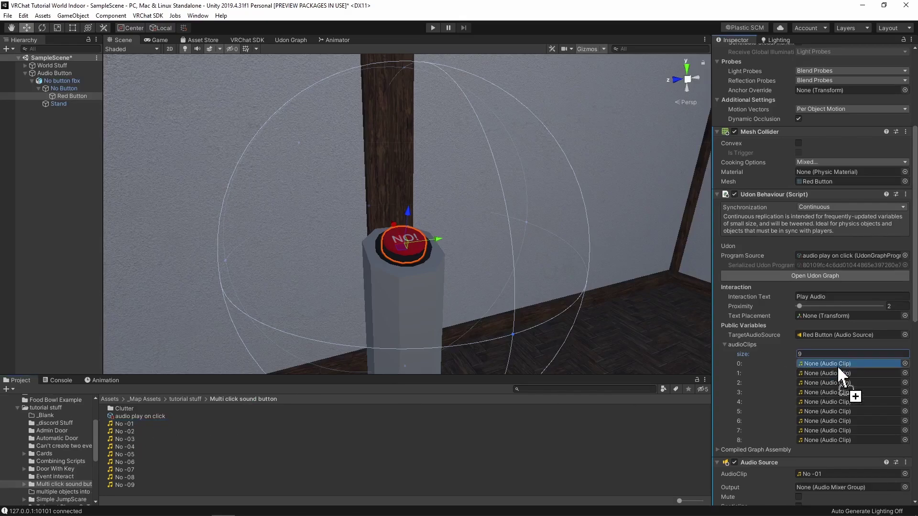
mouse_move(124, 432)
left_mouse_down()
mouse_move(824, 373)
mouse_move(825, 382)
left_mouse_up()
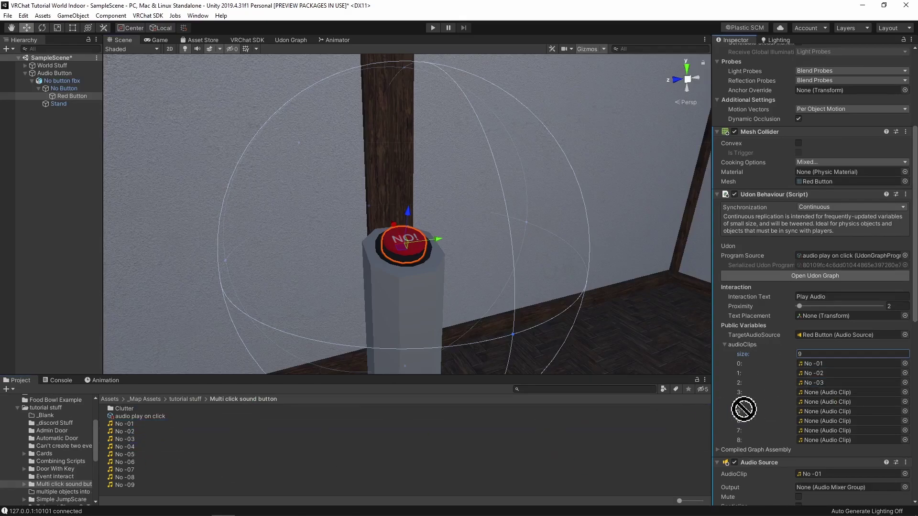
mouse_move(124, 446)
left_mouse_down()
mouse_move(825, 391)
mouse_move(830, 410)
mouse_move(831, 402)
left_mouse_up()
left_click_drag(124, 462, 825, 410)
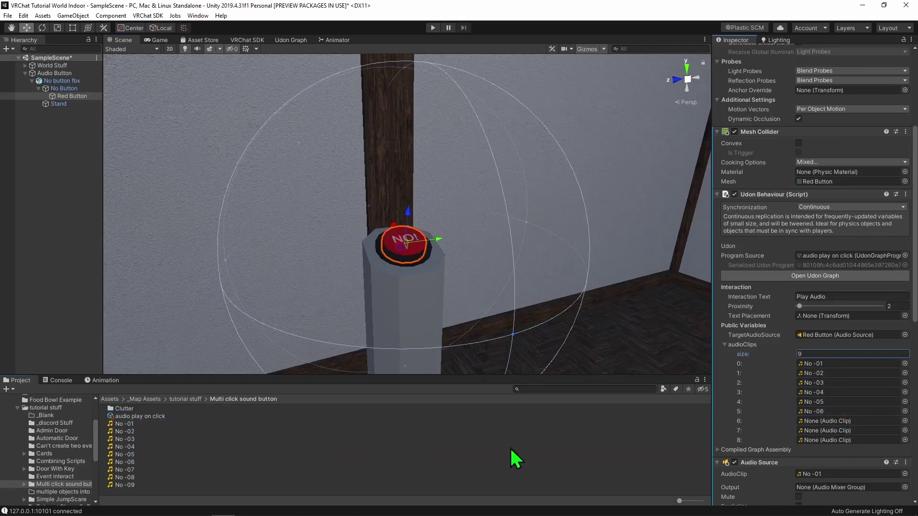
mouse_move(123, 469)
left_mouse_down()
mouse_move(825, 422)
mouse_move(824, 430)
left_mouse_up()
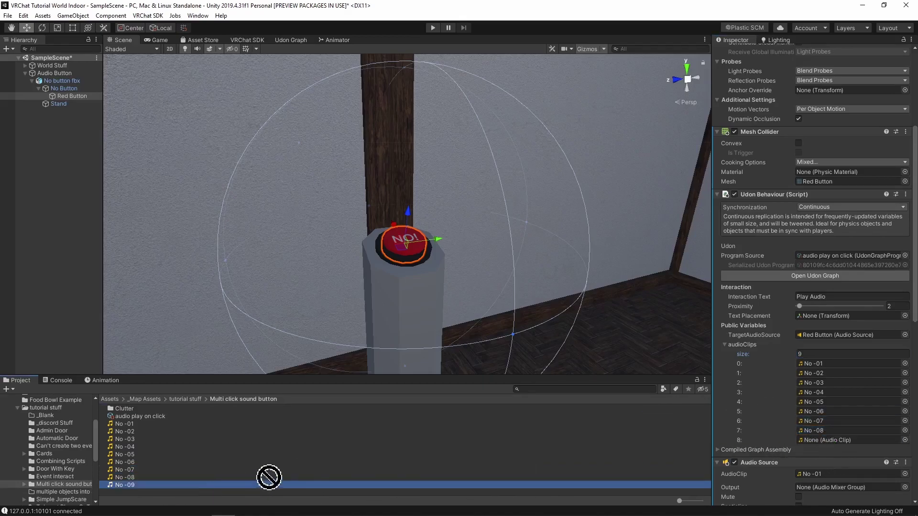
left_click_drag(124, 486, 825, 441)
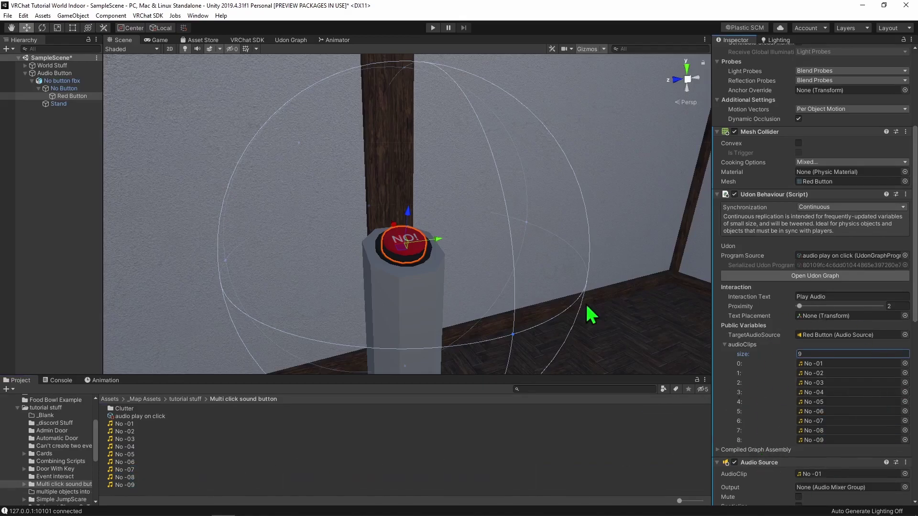
left_click(433, 27)
left_click(367, 107)
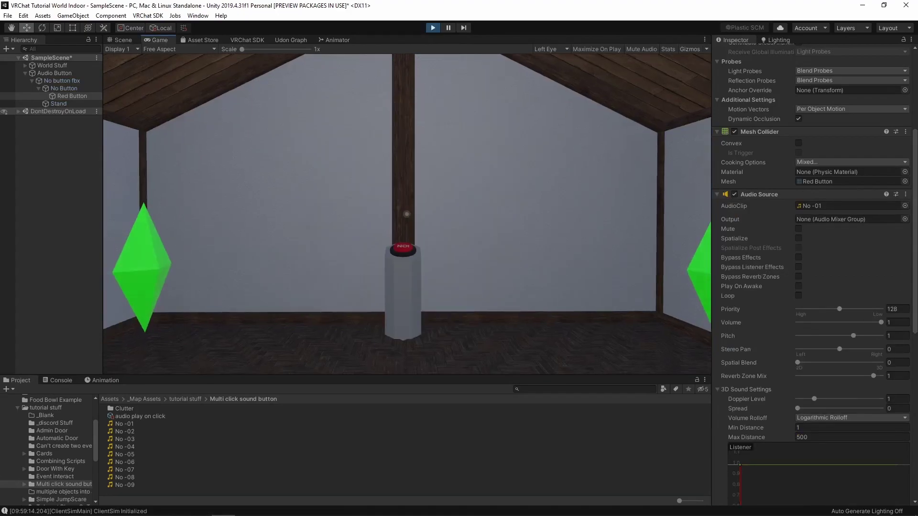
key("w")
left_click(401, 230)
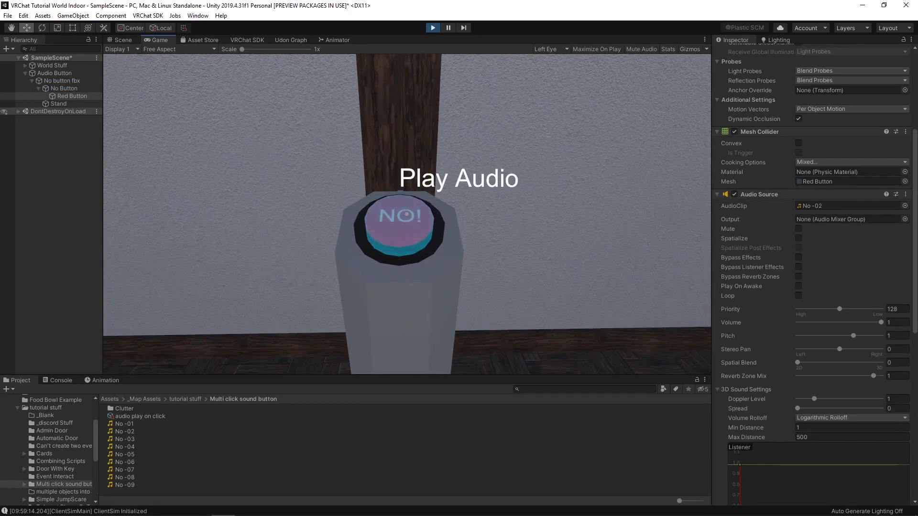
left_click(402, 230)
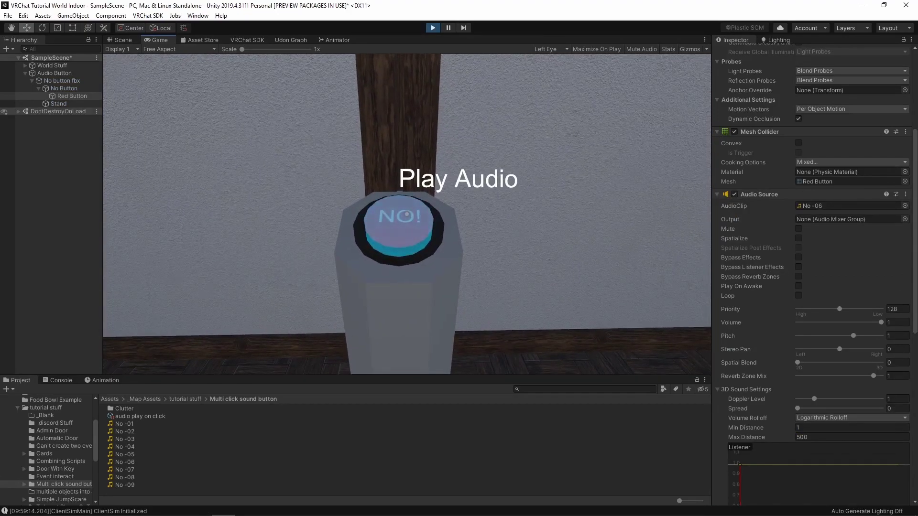
left_click(402, 230)
key("s")
left_click(406, 225)
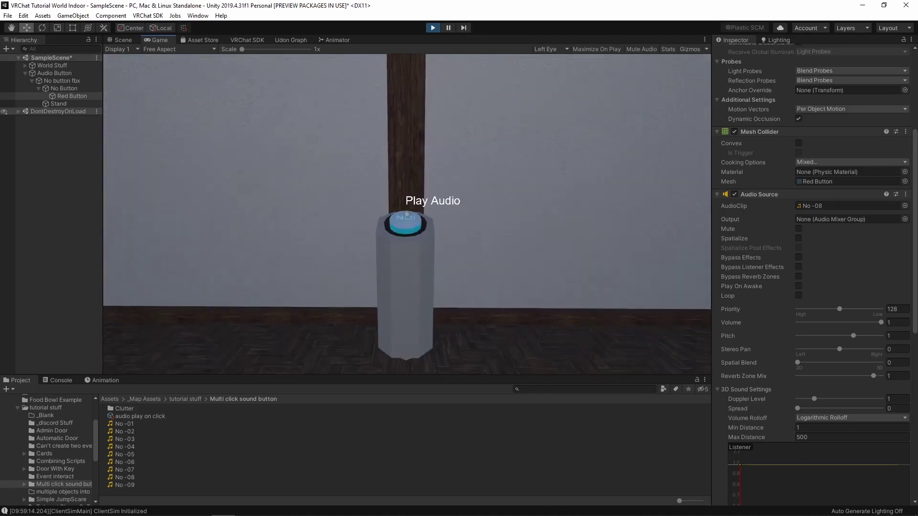
key("Escape")
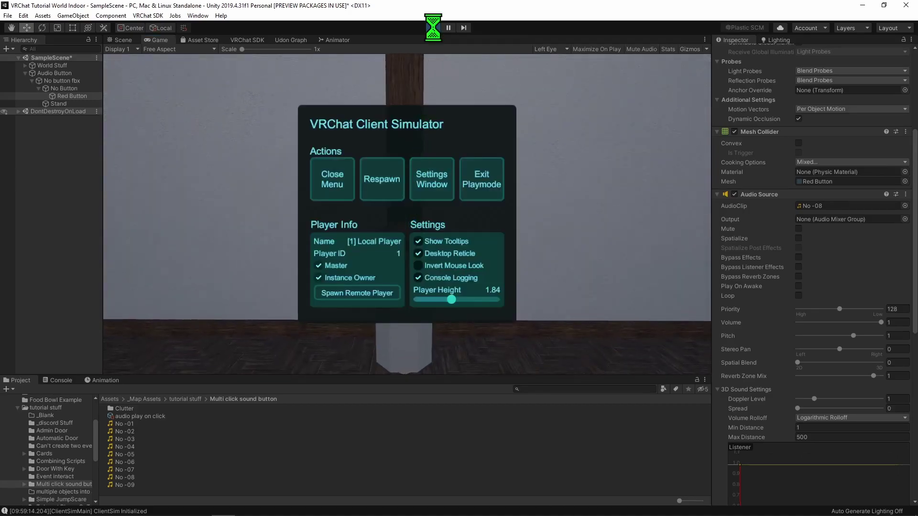
left_click(433, 28)
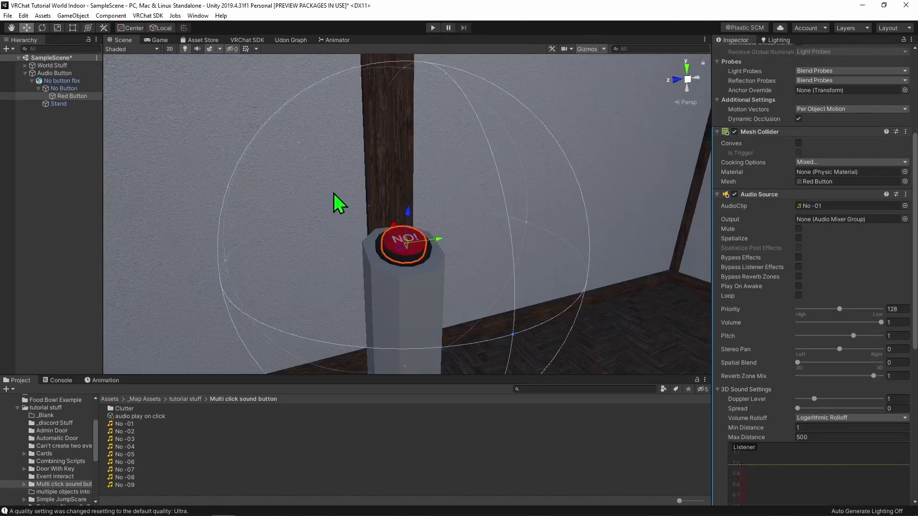
Step: Add an Animator SetTrigger node running after Set counter in the Udon graph
left_click(291, 40)
scroll(416, 158, "up", 3)
middle_click_drag(416, 147, 466, 173)
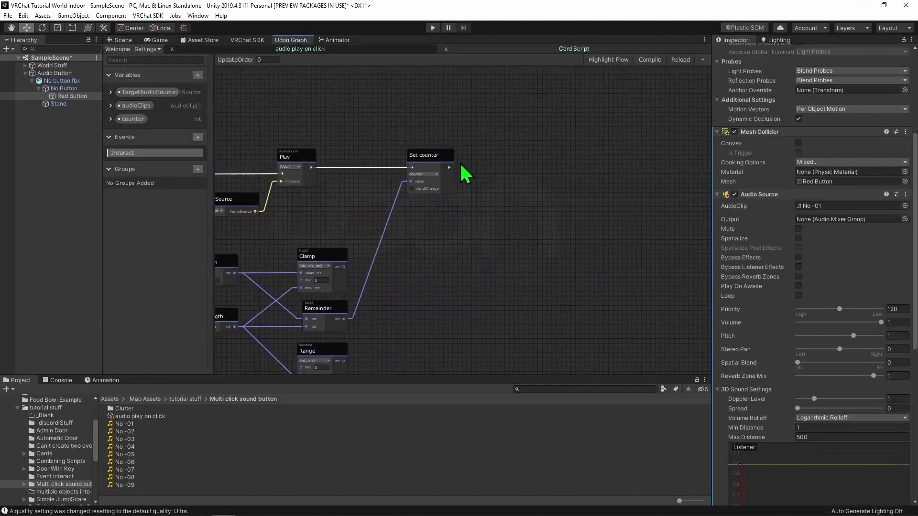
right_click(527, 208)
type("set ")
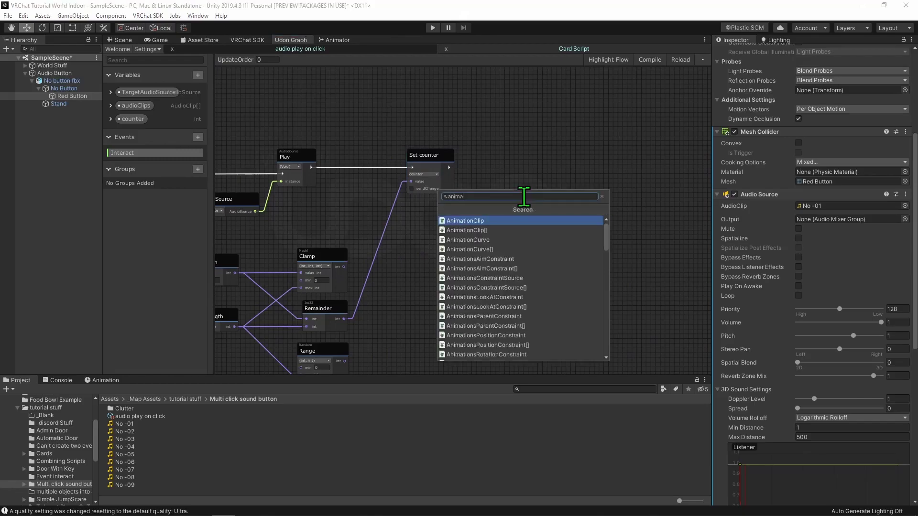
type("trigger")
left_click(474, 221)
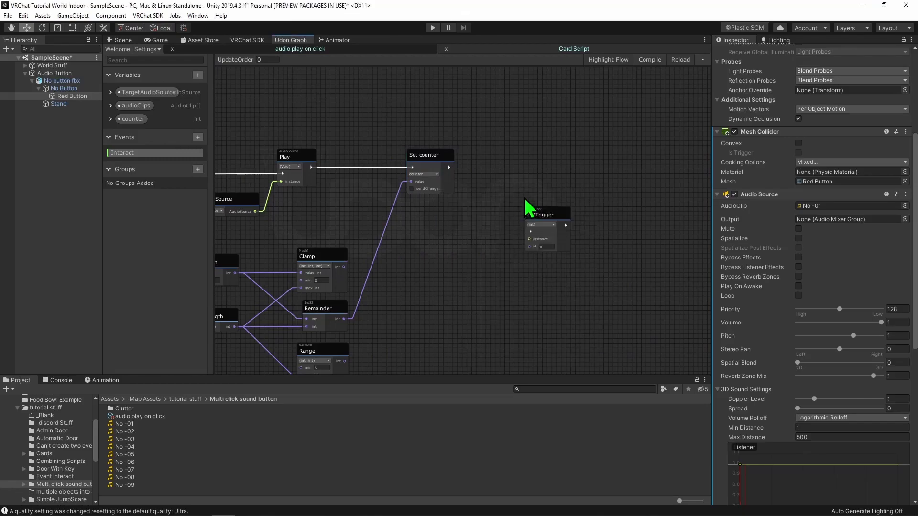
left_click_drag(530, 231, 450, 168)
Step: Create an Animator variable anim, wire it to SetTrigger's instance and use a text trigger name
left_click(197, 75)
scroll(302, 158, "down", 3)
type("animat")
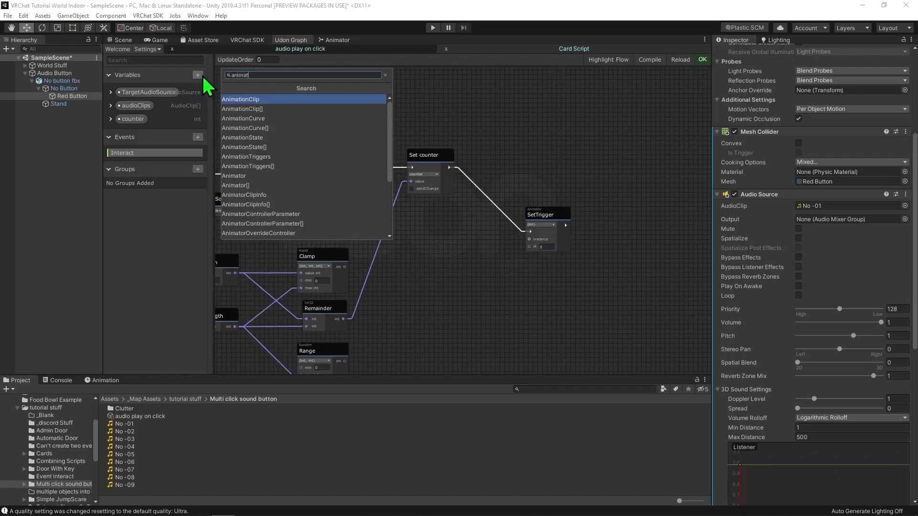
left_click(273, 167)
key("Return")
type("anim")
left_click(113, 133)
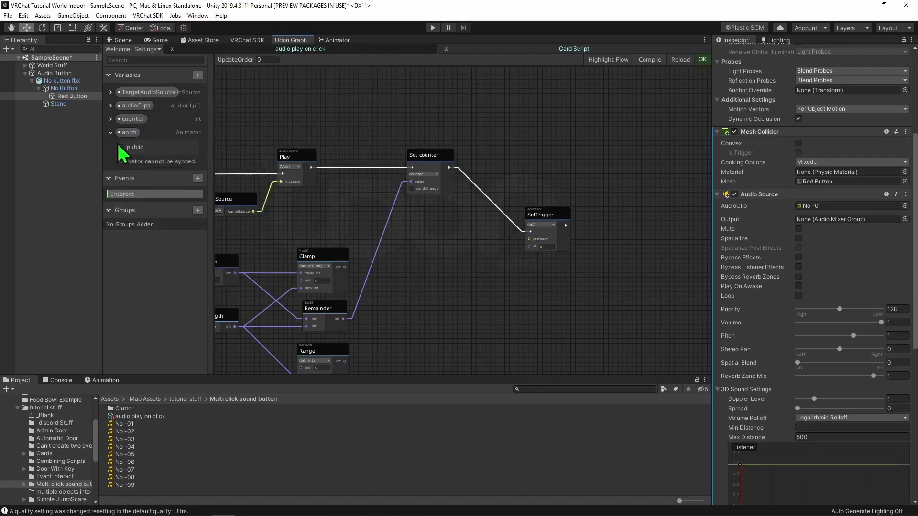
left_click(113, 133)
mouse_move(129, 133)
left_mouse_down()
mouse_move(462, 255)
mouse_move(531, 238)
left_mouse_up()
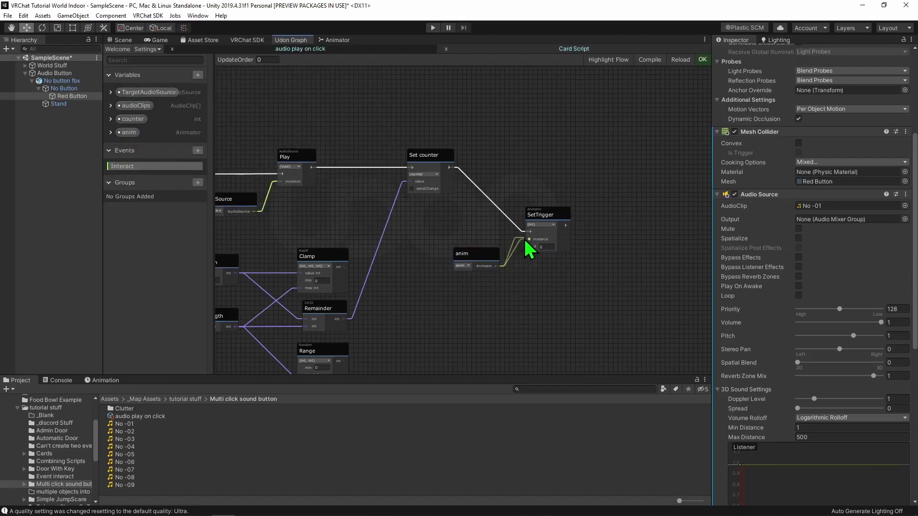
left_click(552, 246)
type("ButtonPushed")
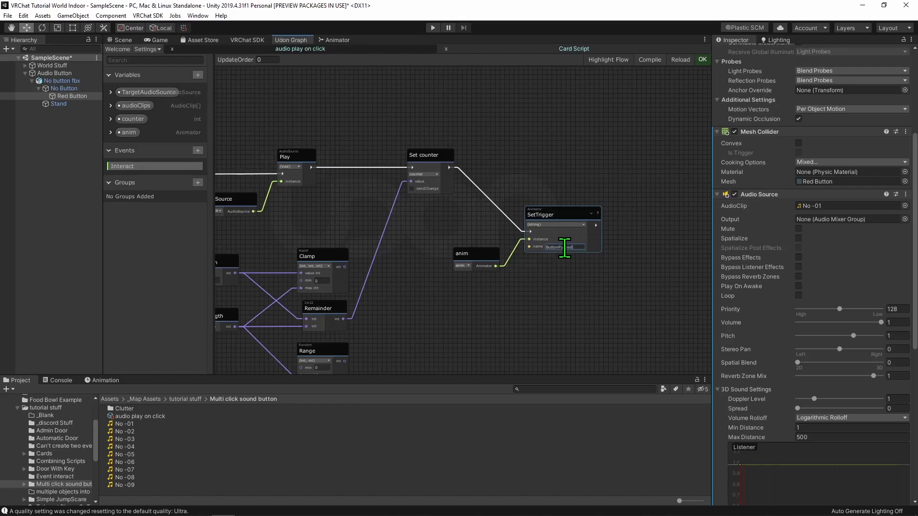
Step: Return to the scene and start Play mode to test the button
left_click(122, 40)
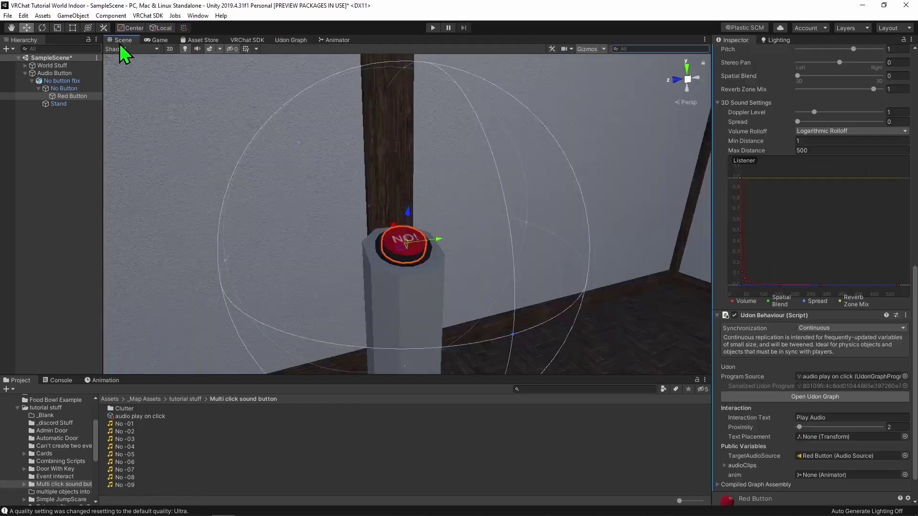
scroll(853, 291, "down", 1)
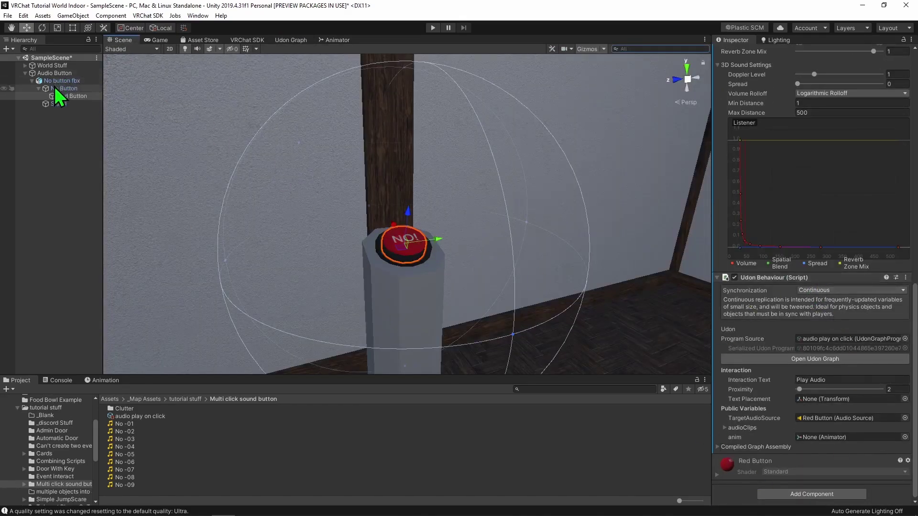
mouse_move(61, 87)
left_mouse_down()
mouse_move(712, 368)
mouse_move(825, 437)
left_mouse_up()
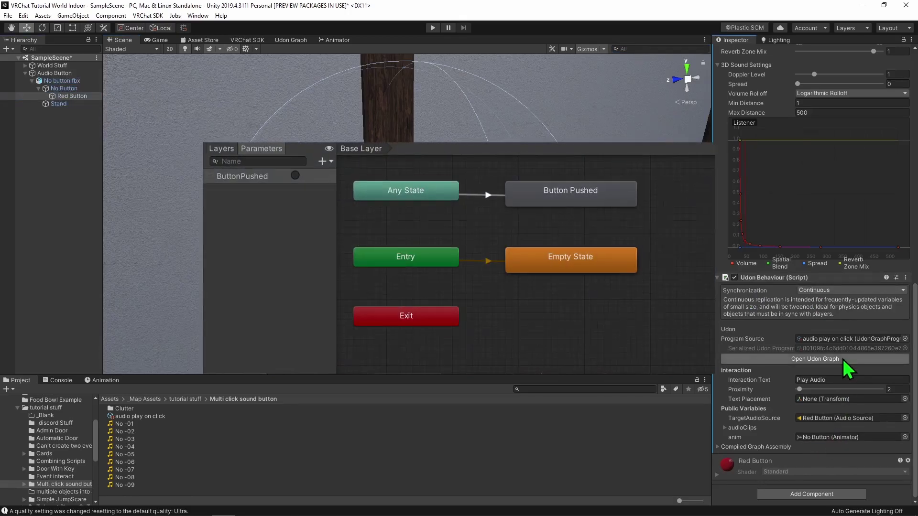
key("ctrl+p")
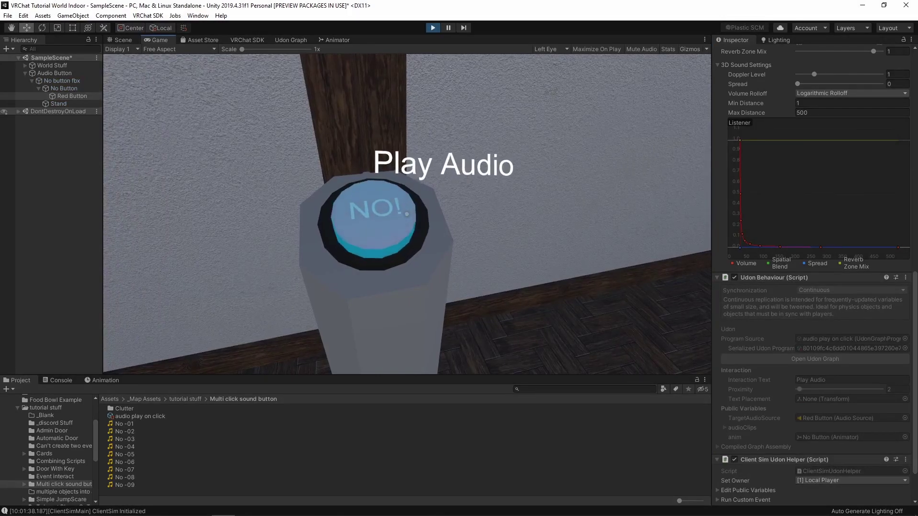
key("s")
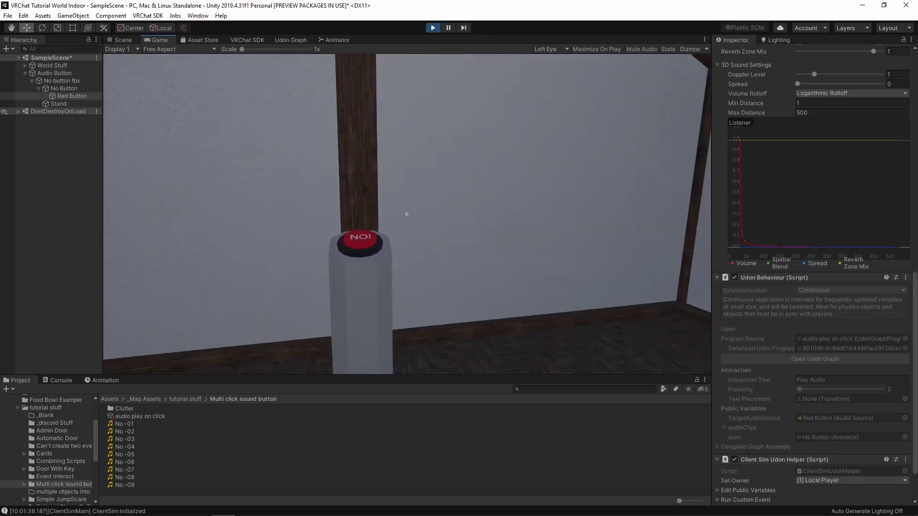
key("s")
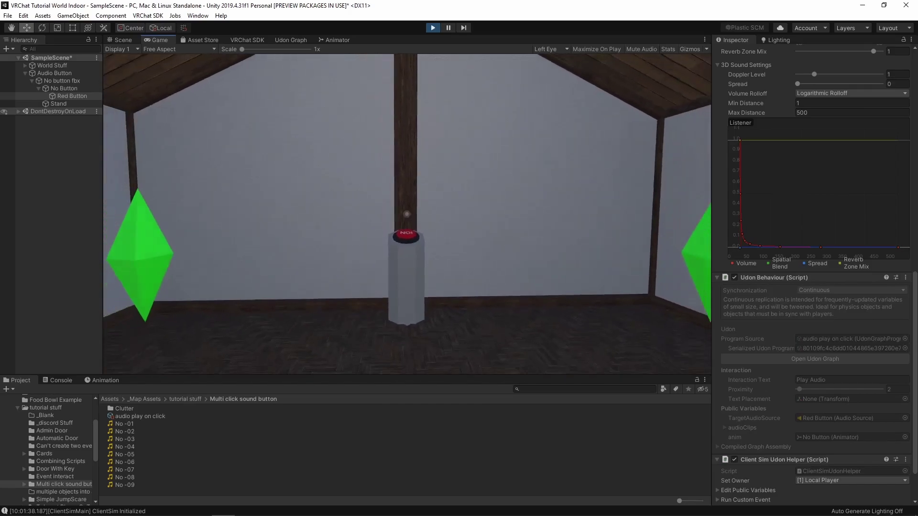